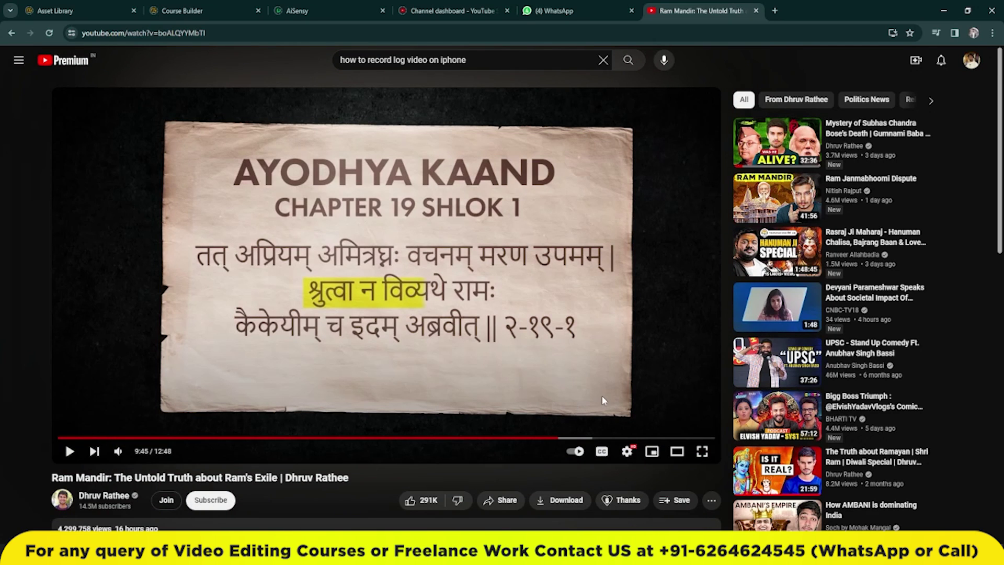
Rewind the Ram Mandir video and pause it at 9:44 on the Sanskrit verse frame
click(393, 294)
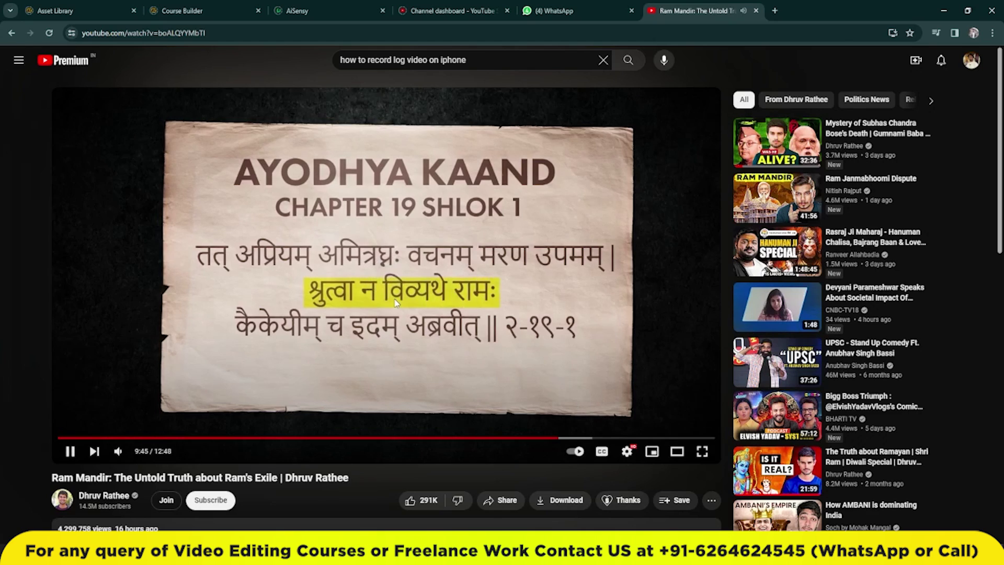
click(546, 300)
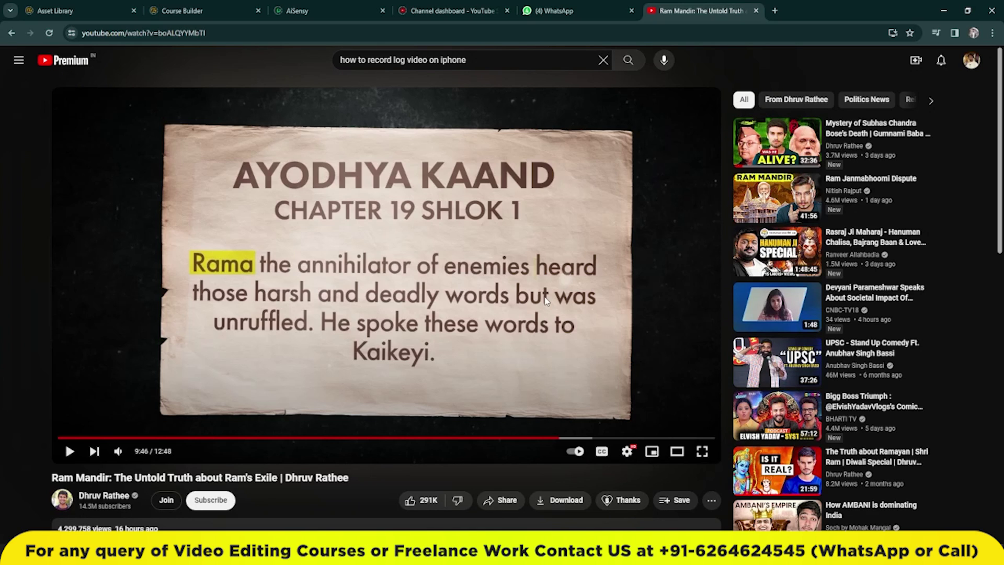
key(Left)
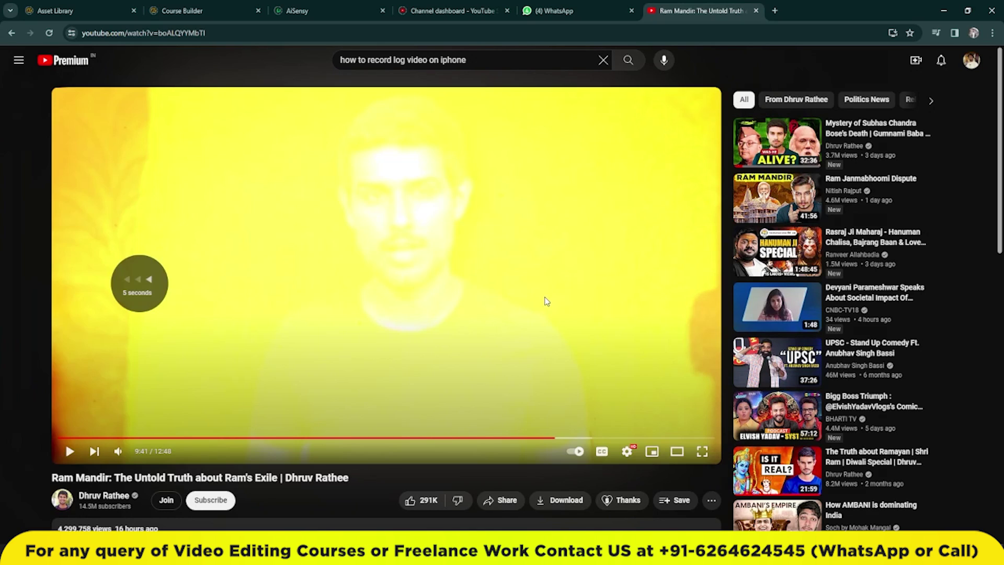
key(space)
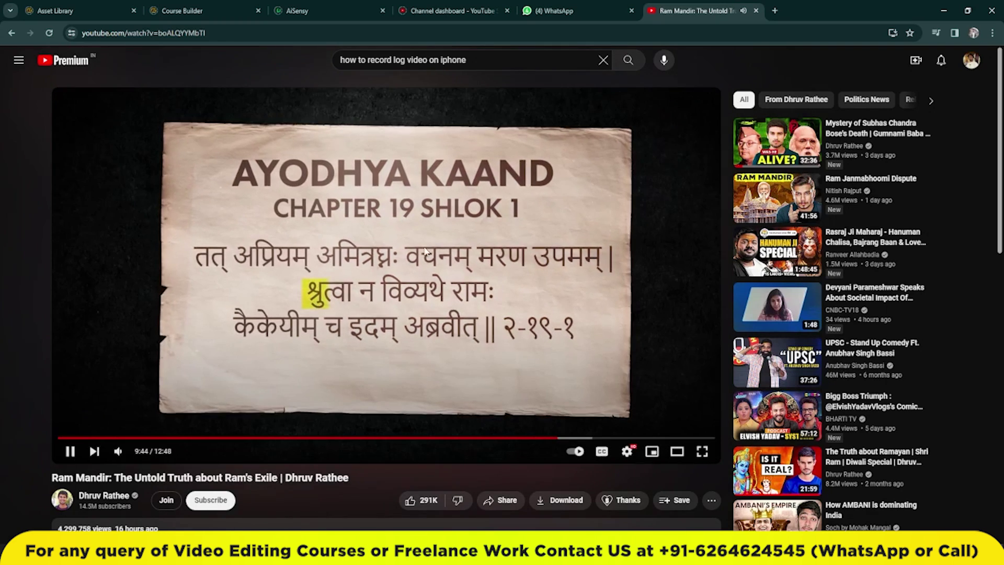
key(space)
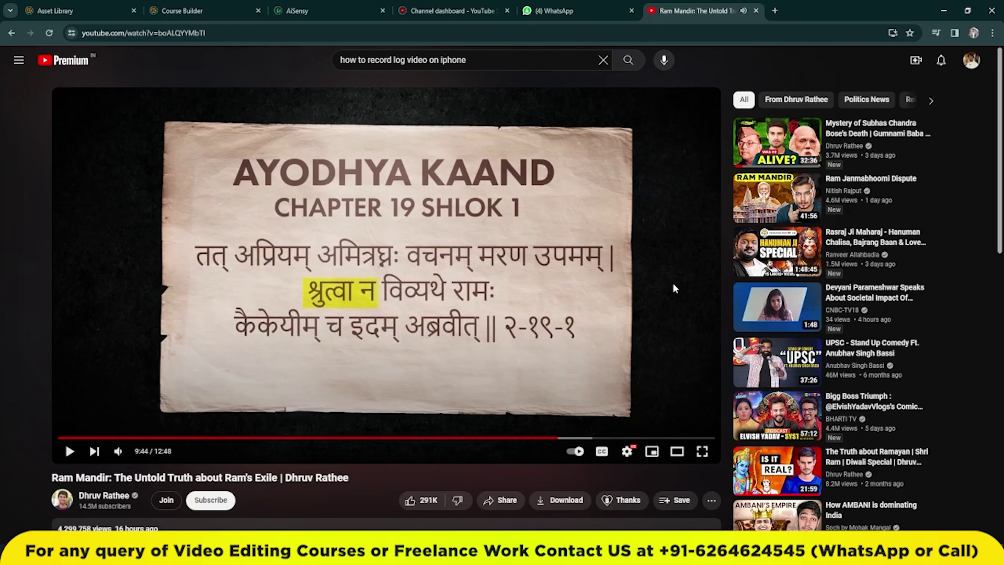
Show the paused verse frame full screen for a screenshot, then return to the normal player
click(702, 451)
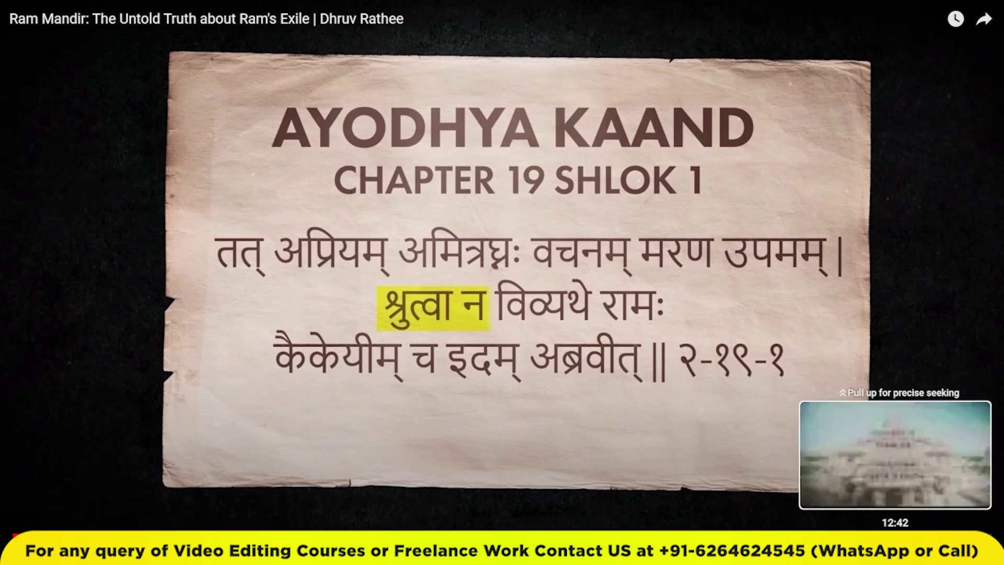
key(Escape)
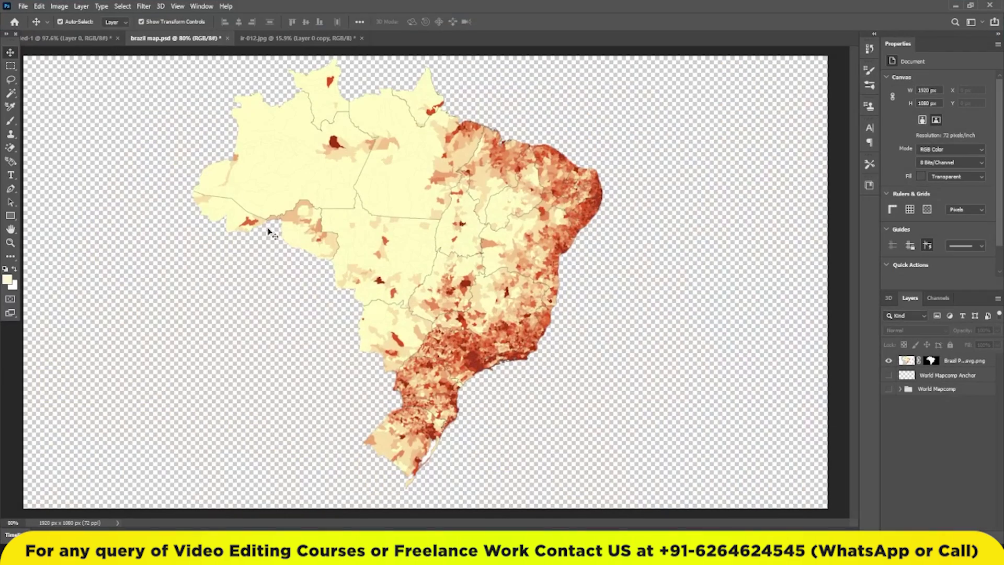
Create a new 1920×1080 document and paste the captured video frame into it
click(22, 7)
click(26, 17)
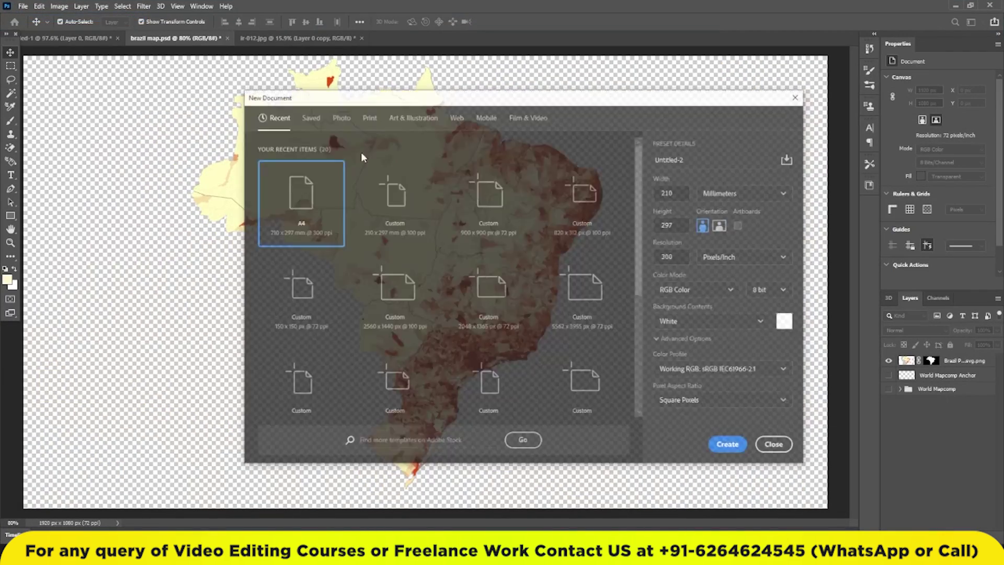
click(731, 446)
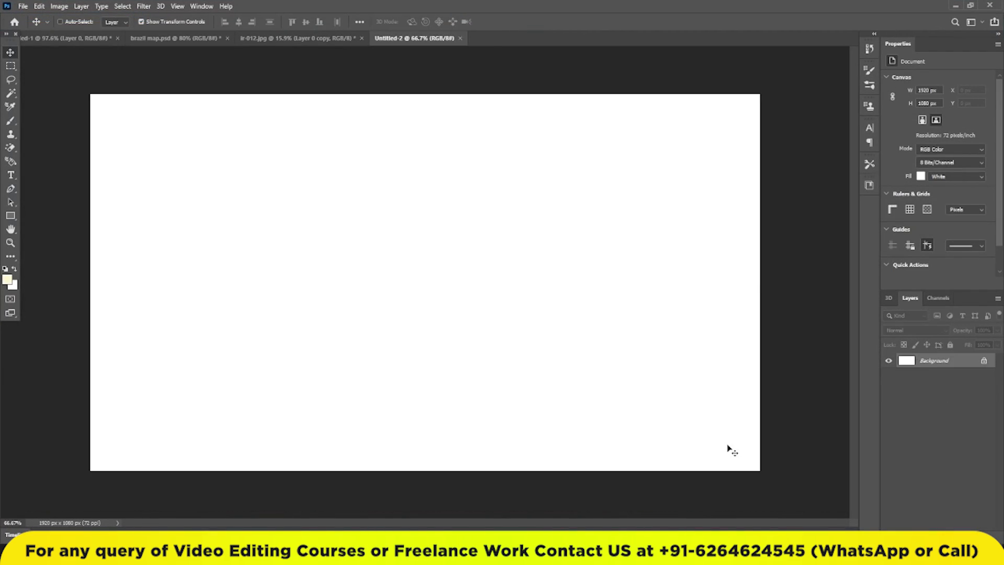
key(ctrl+v)
key(ctrl)
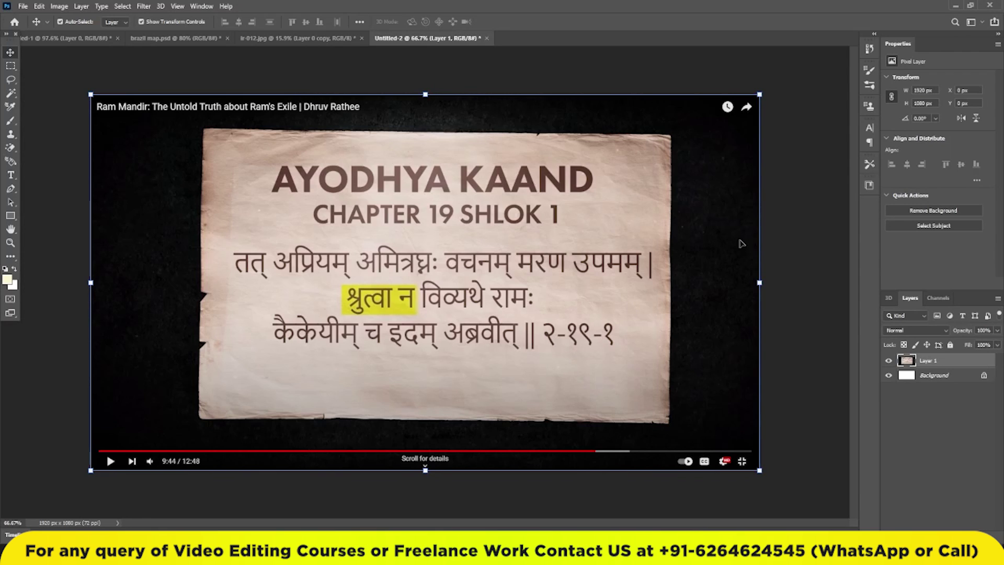
Remove the dark background around the pasted paper with Quick Actions' Remove Background
click(796, 240)
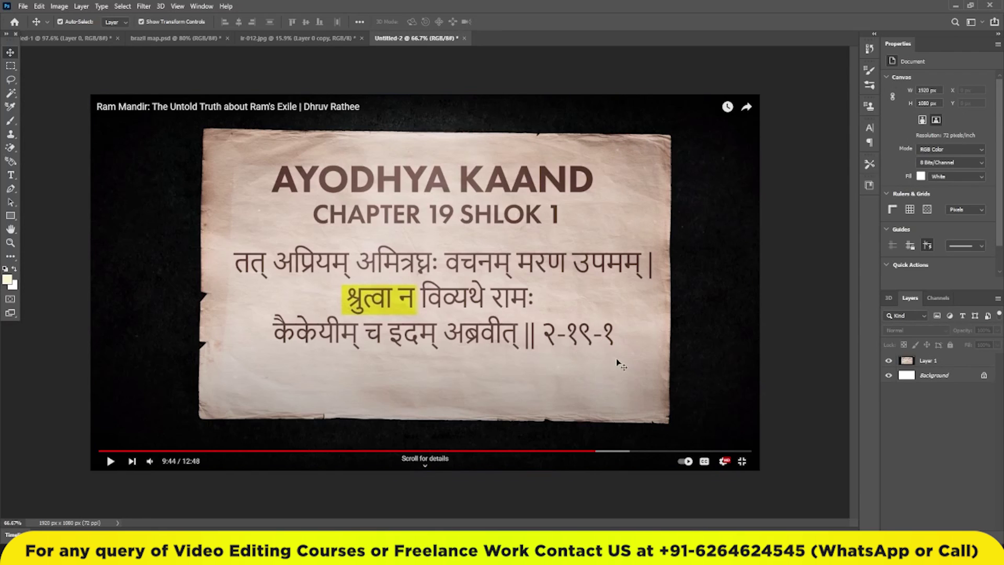
click(940, 364)
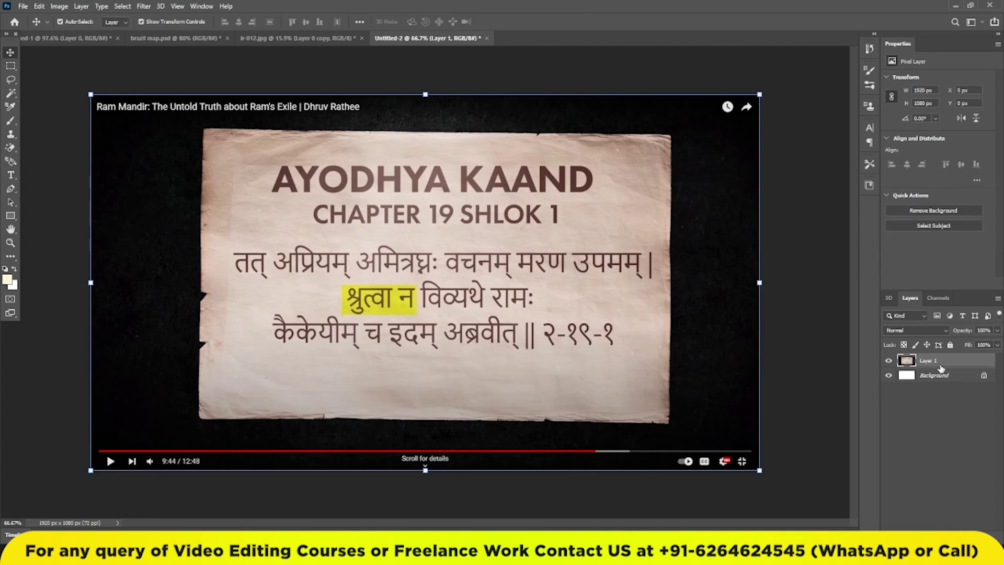
click(941, 210)
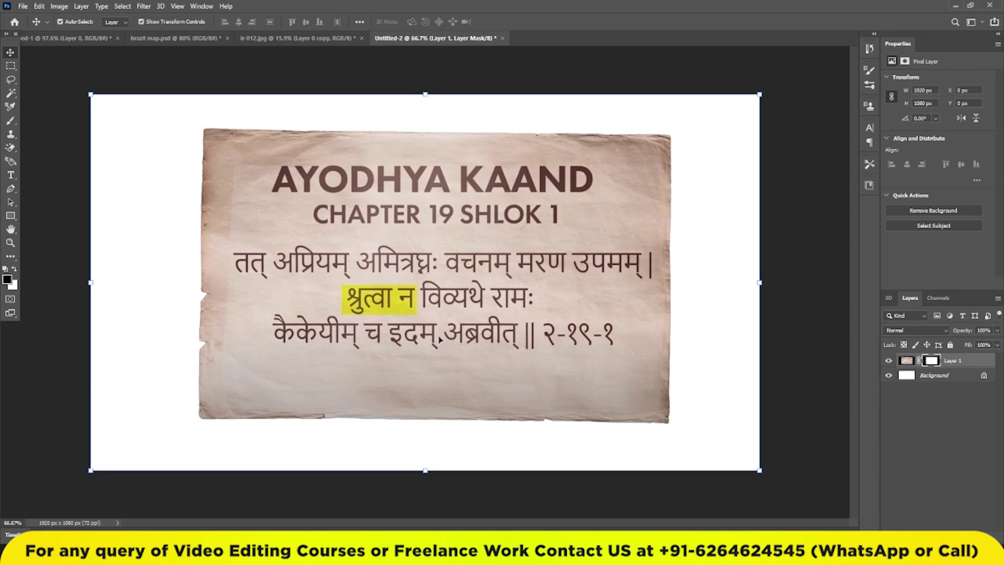
Magic Wand the title's letter A and grow the selection across the text
click(11, 67)
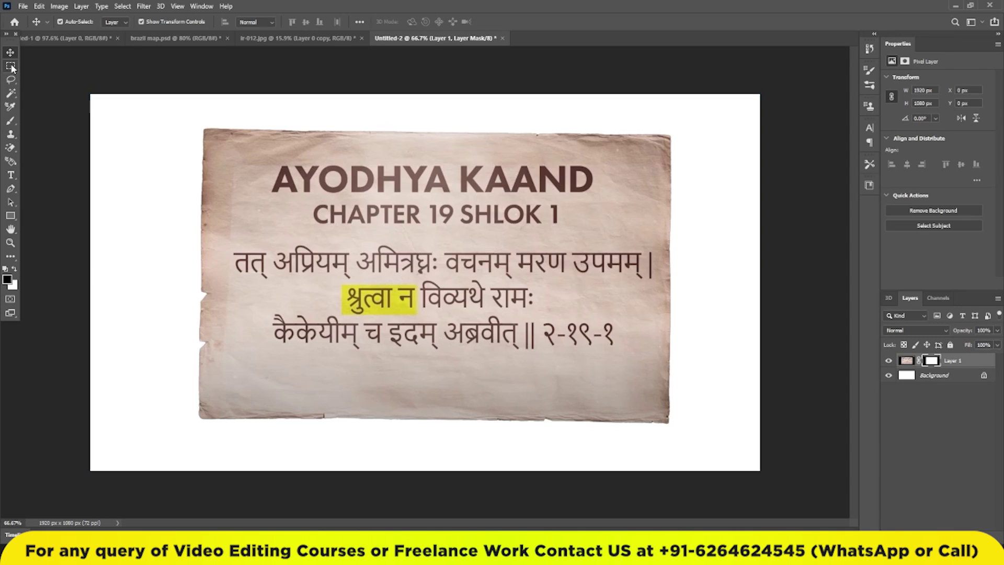
scroll(474, 210, up, 3)
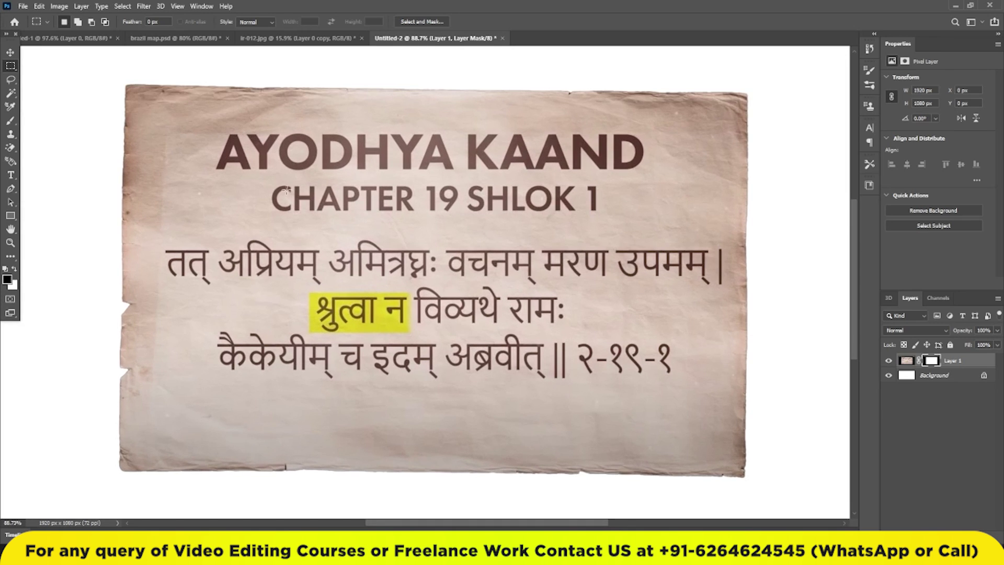
click(10, 95)
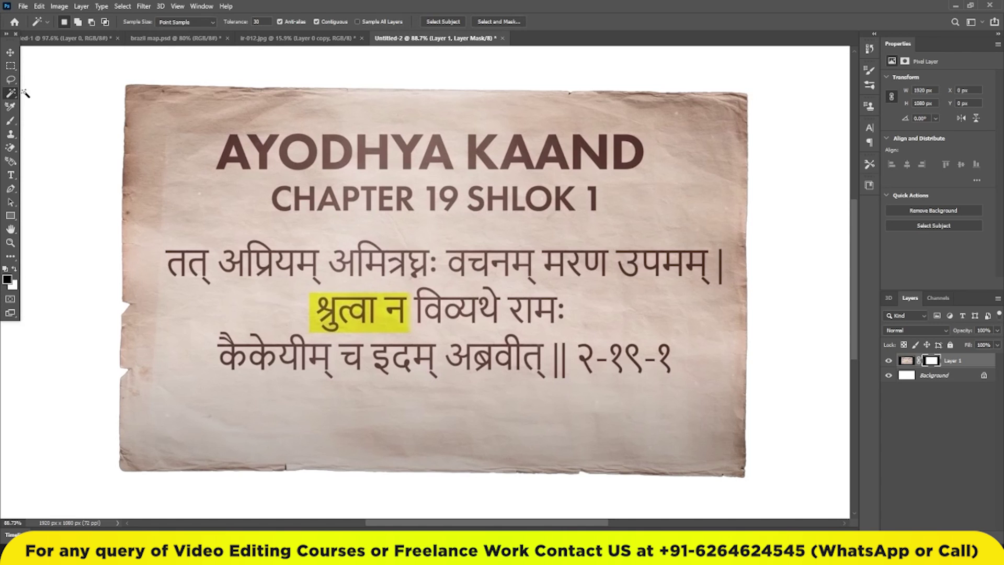
click(234, 144)
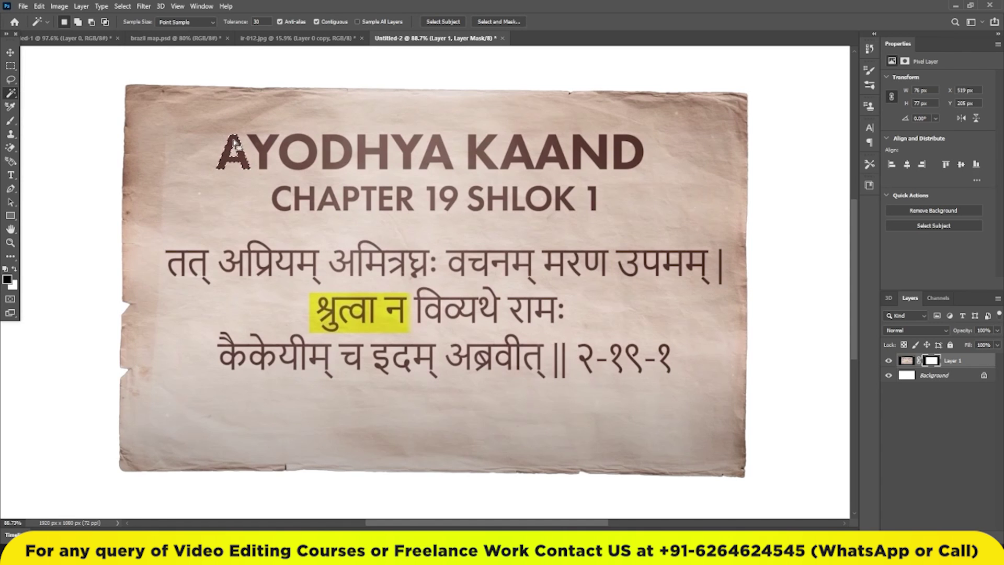
right_click(234, 143)
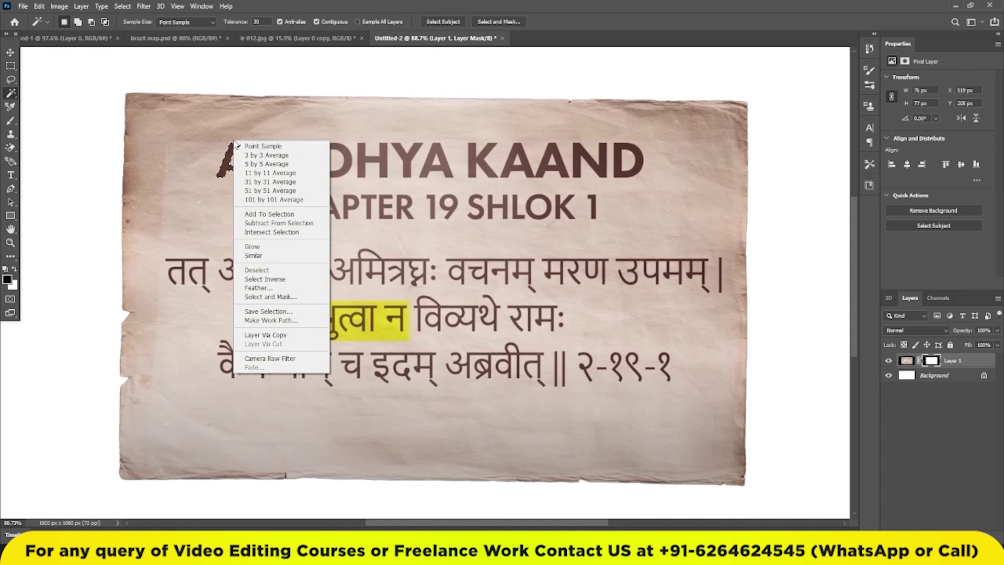
click(287, 253)
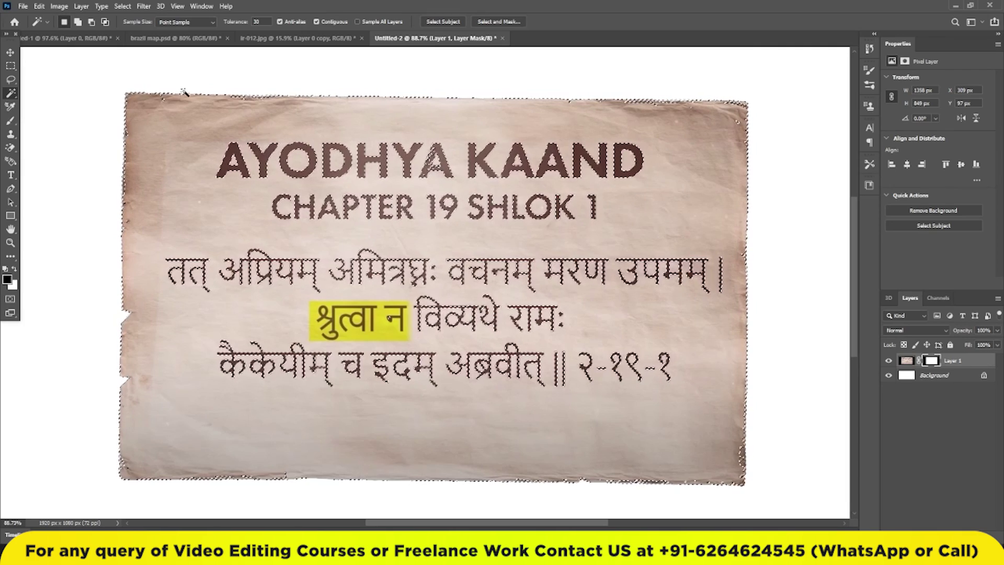
Subtract the paper's top, right, bottom and left edges from the selection
click(11, 67)
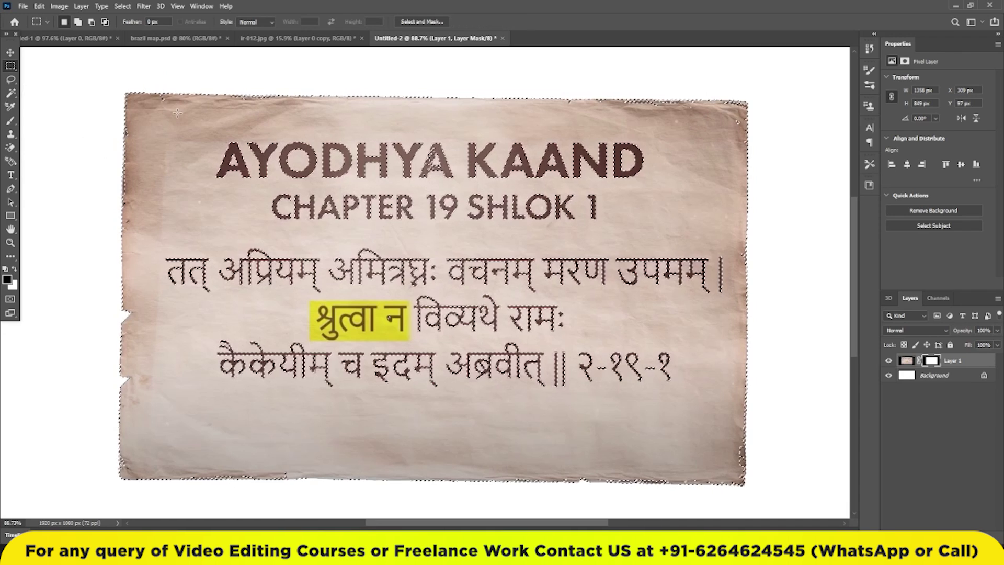
key(alt)
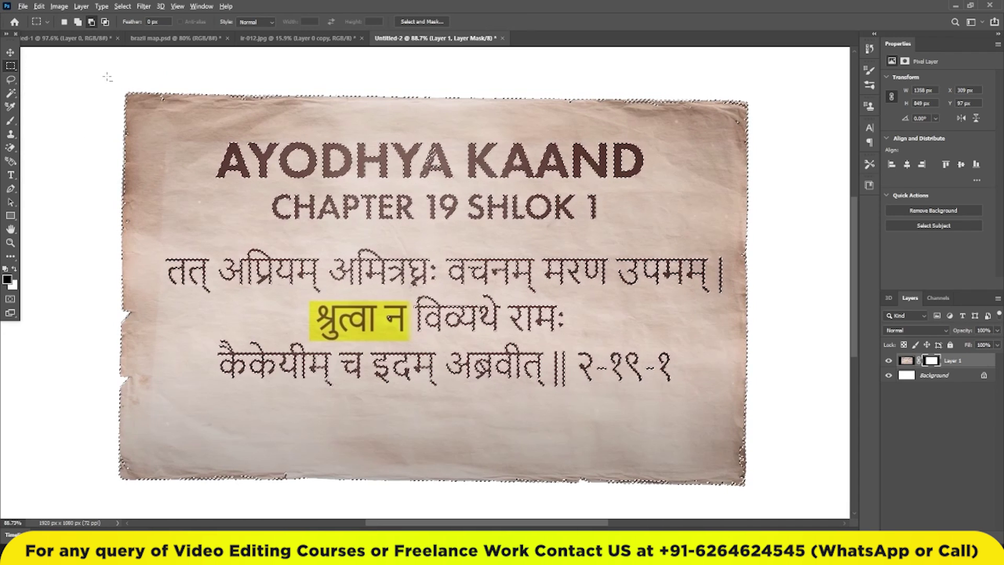
drag(107, 77, 811, 133)
drag(737, 84, 844, 527)
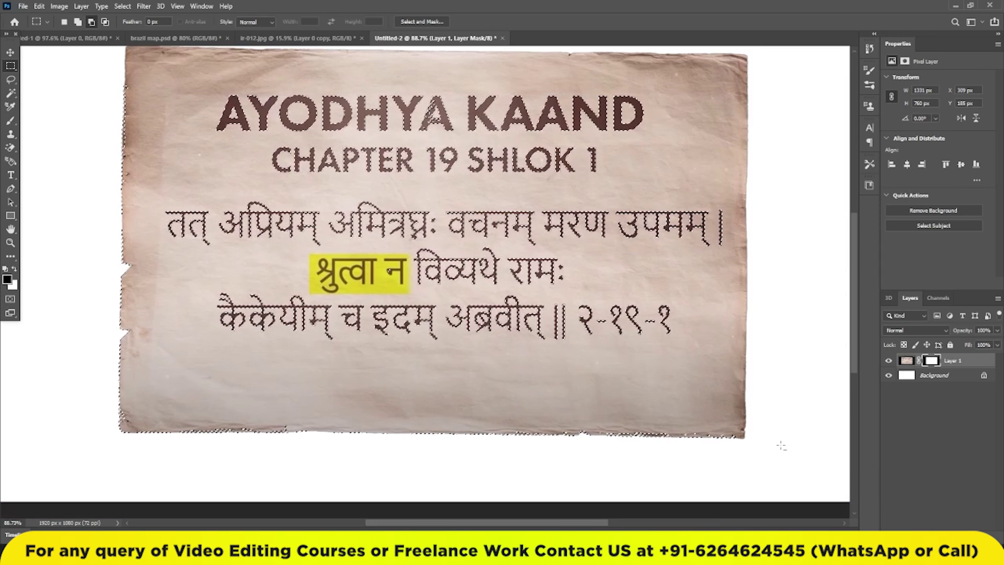
drag(718, 406, 73, 444)
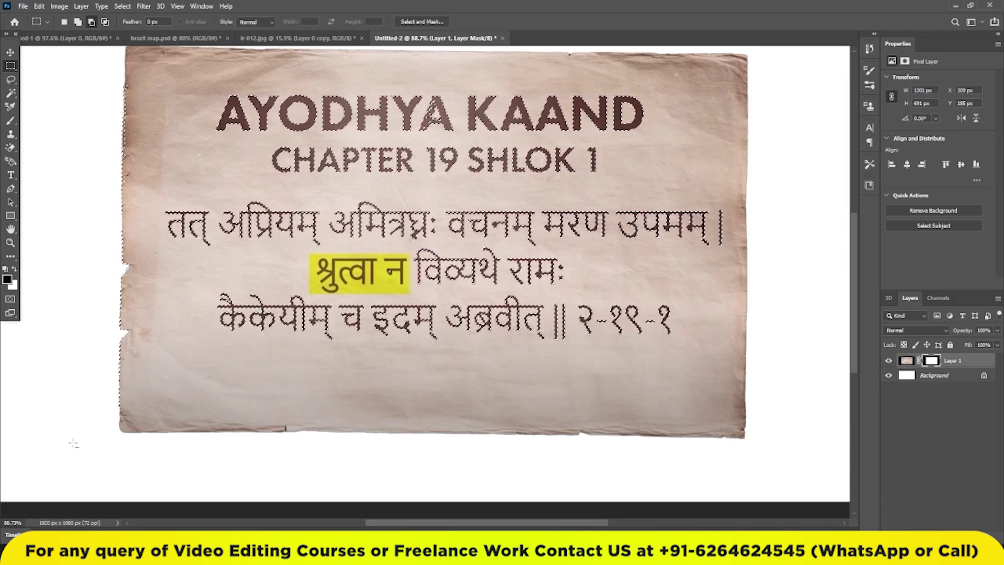
drag(149, 455, 78, 62)
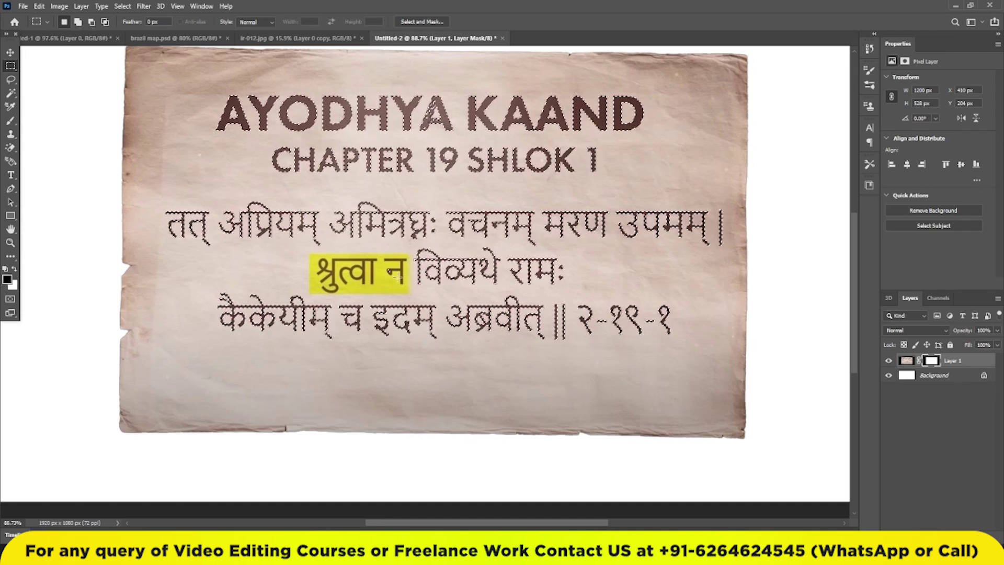
drag(397, 276, 390, 272)
Expand the text selection by 5 pixels and apply a Content-Aware fill to it
click(122, 6)
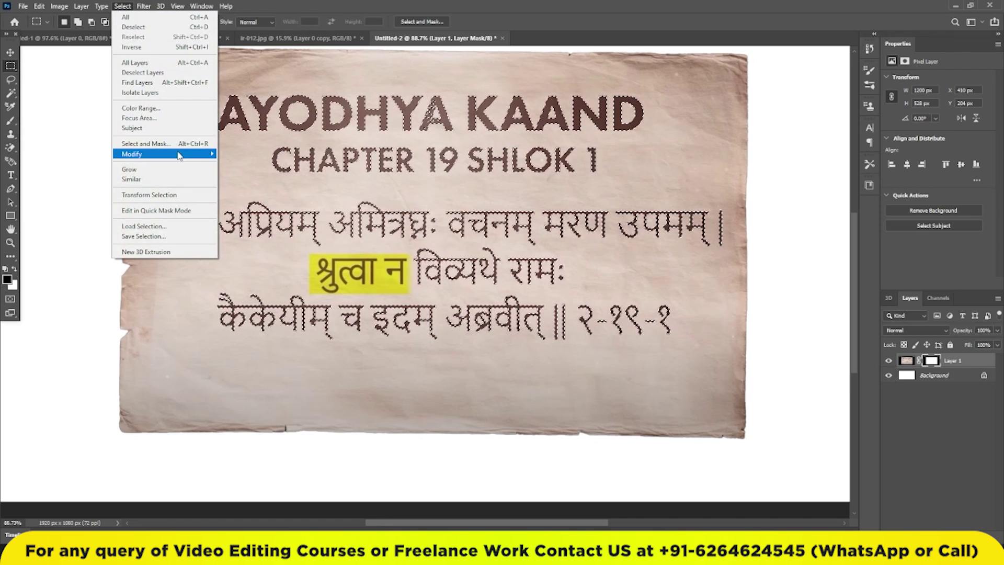
mouse_move(179, 155)
click(238, 175)
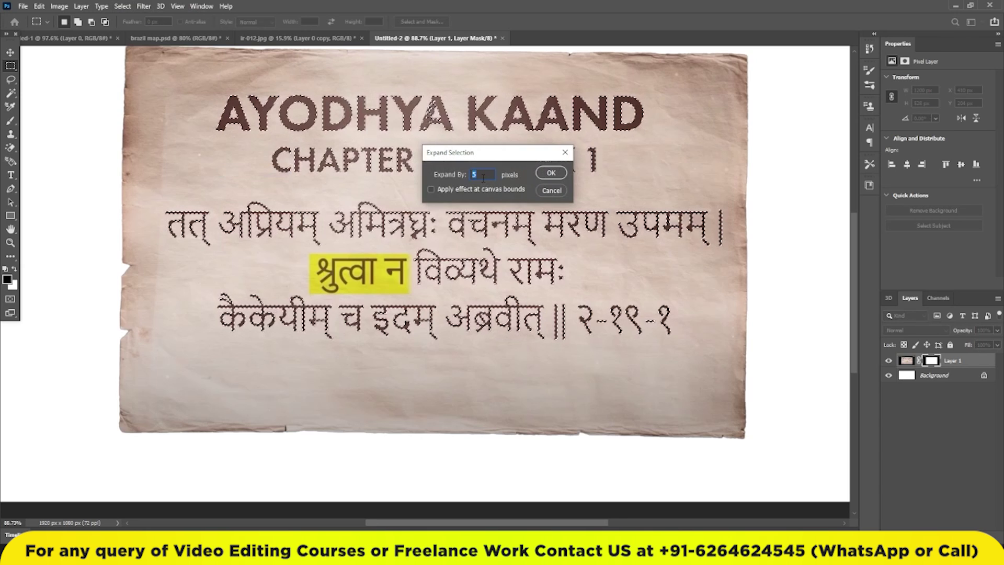
click(553, 173)
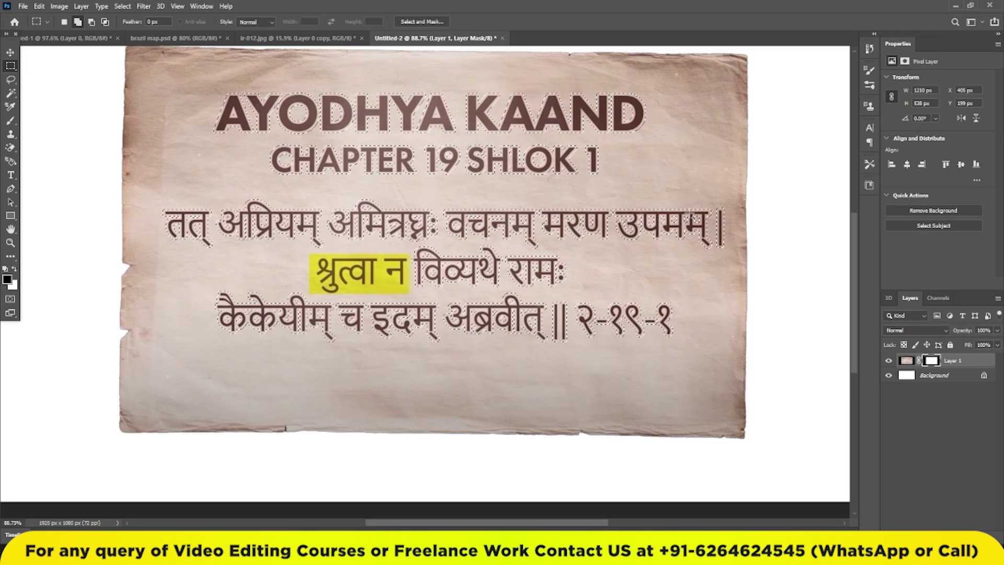
key(shift+F5)
key(Return)
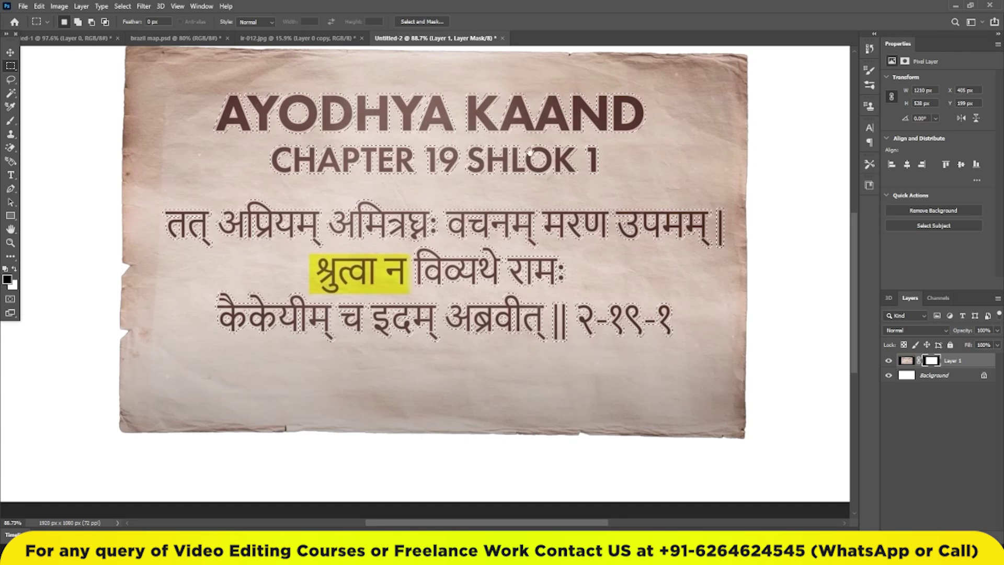
scroll(530, 151, up, 3)
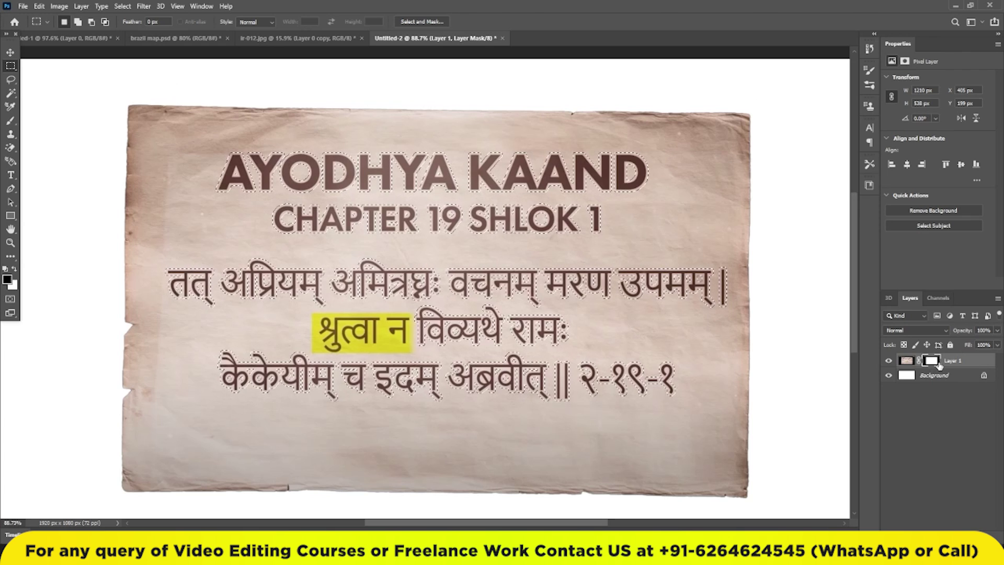
Content-Aware fill the selected title and verse on the layer pixels, then deselect
click(907, 360)
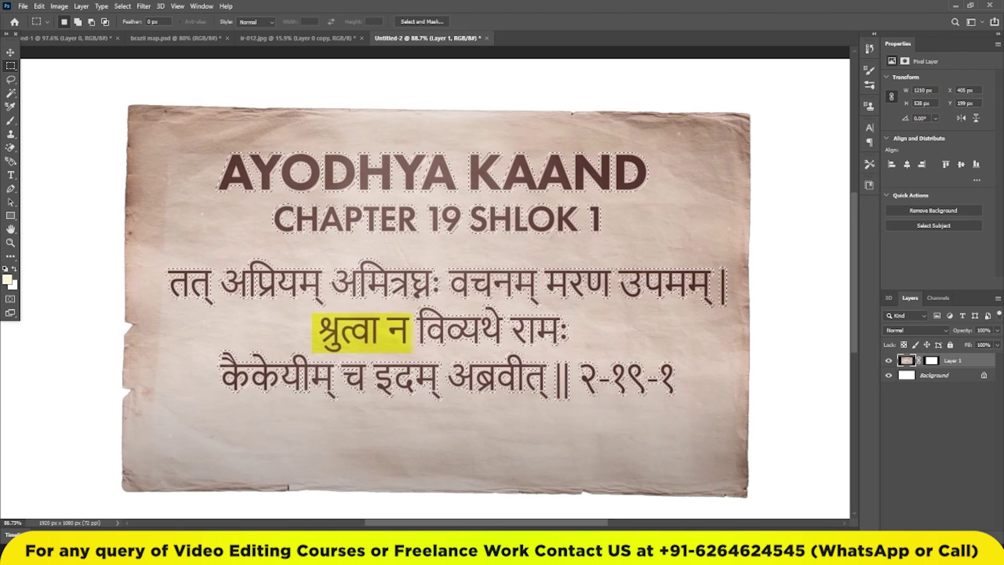
key(shift+F5)
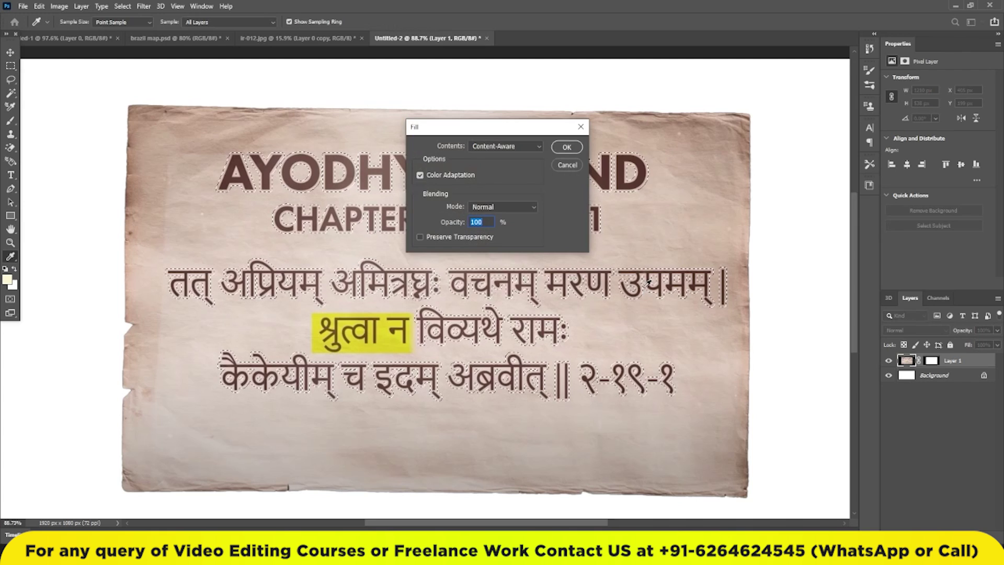
key(Return)
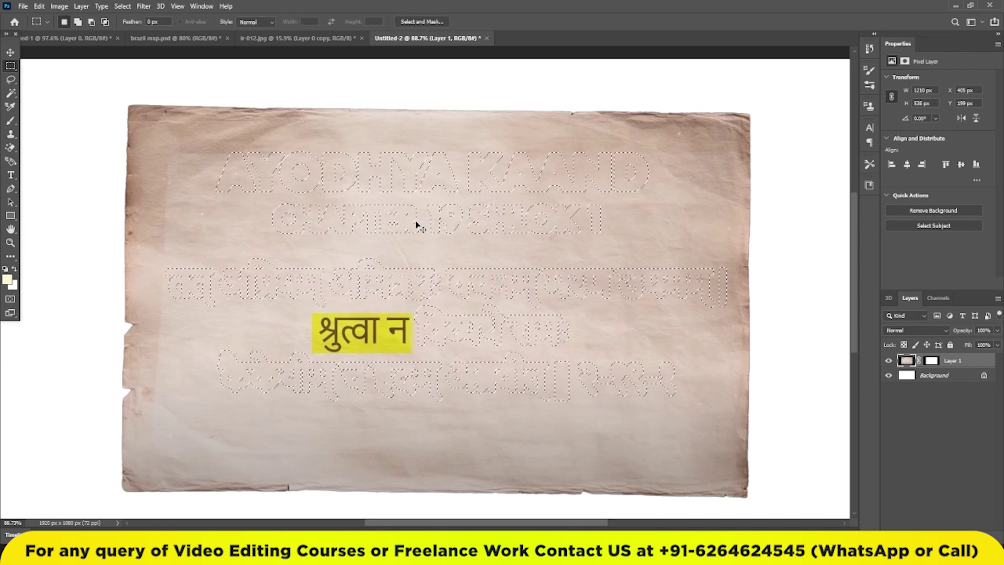
key(ctrl+d)
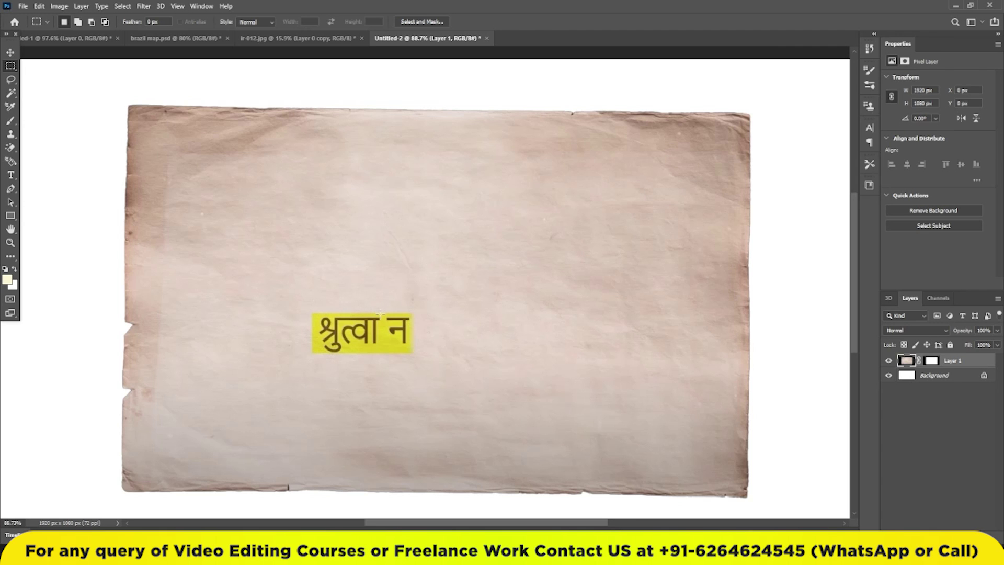
scroll(366, 320, up, 3)
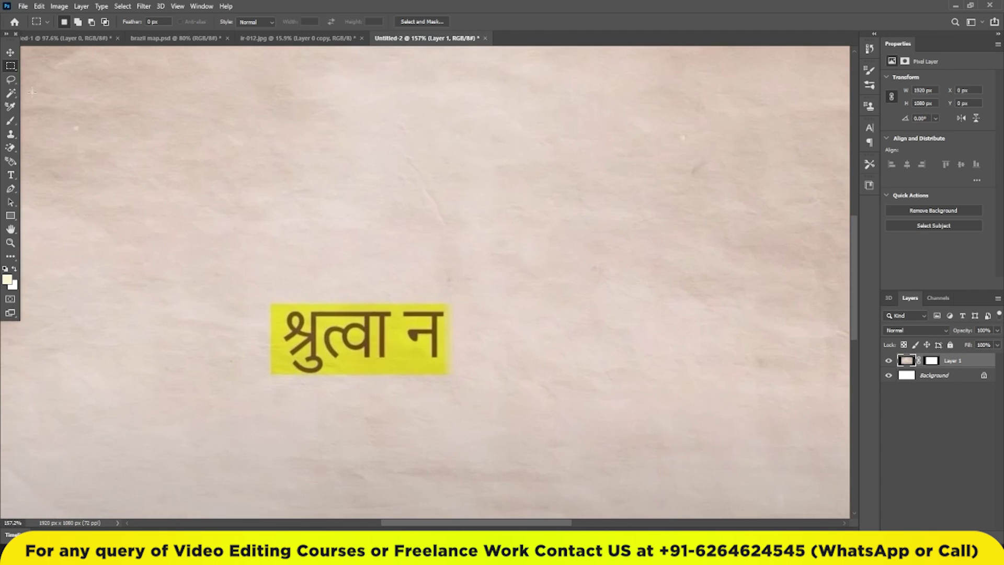
Select the dark letters in the yellow box with Magic Wand plus Similar
click(10, 94)
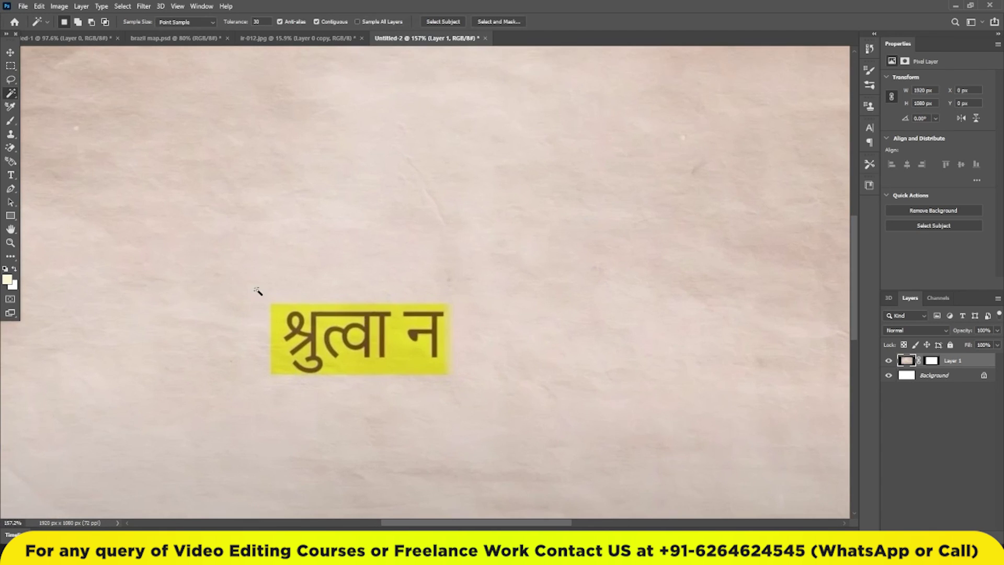
click(323, 317)
right_click(323, 317)
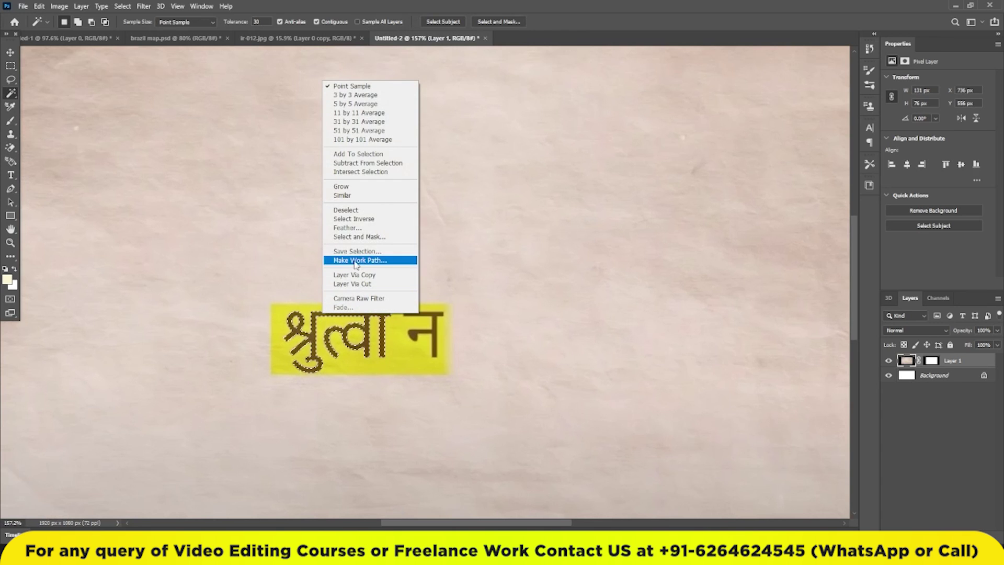
click(343, 195)
key(ctrl+0)
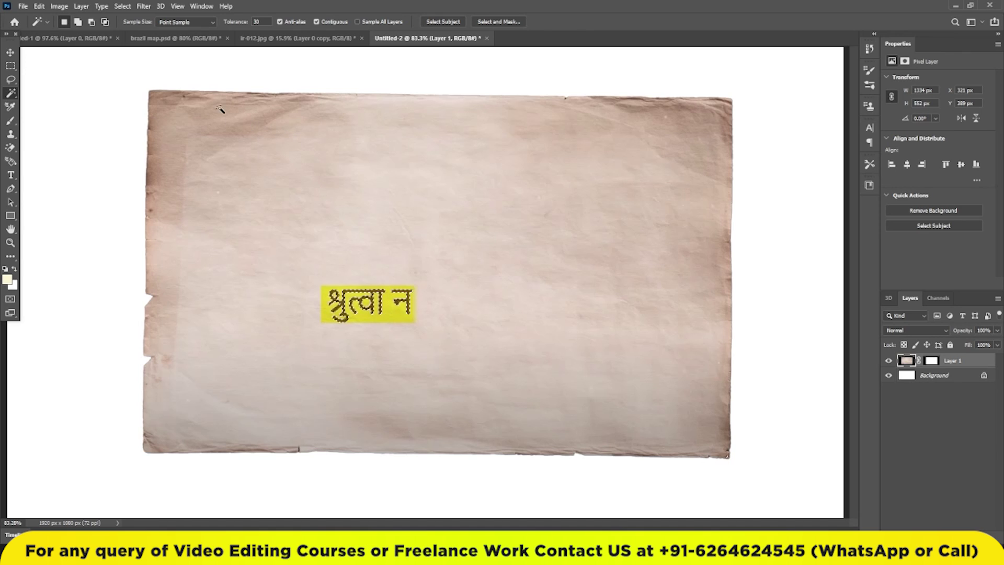
Expand the letter selection, Content-Aware fill it with paper texture, and deselect
click(122, 7)
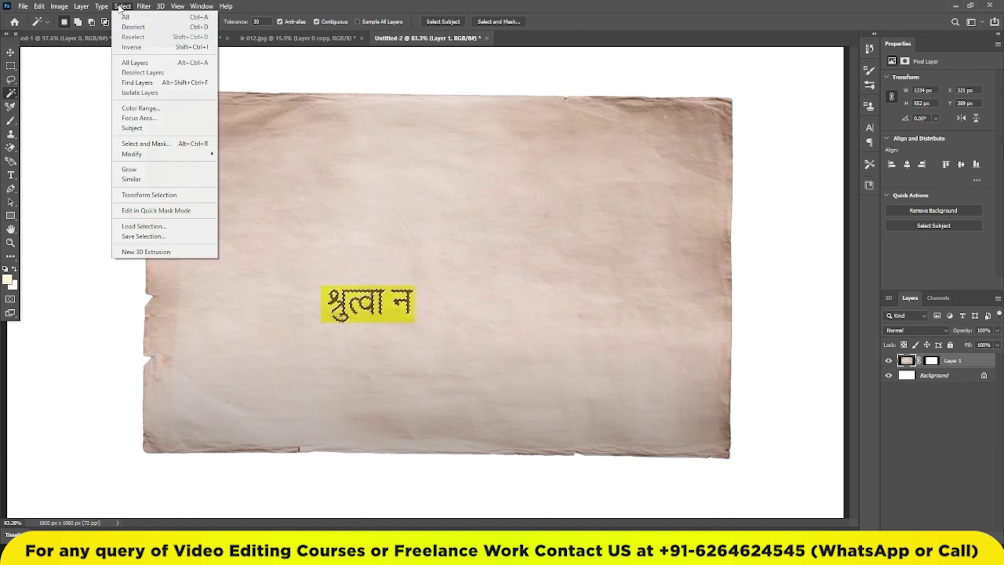
mouse_move(157, 153)
click(235, 173)
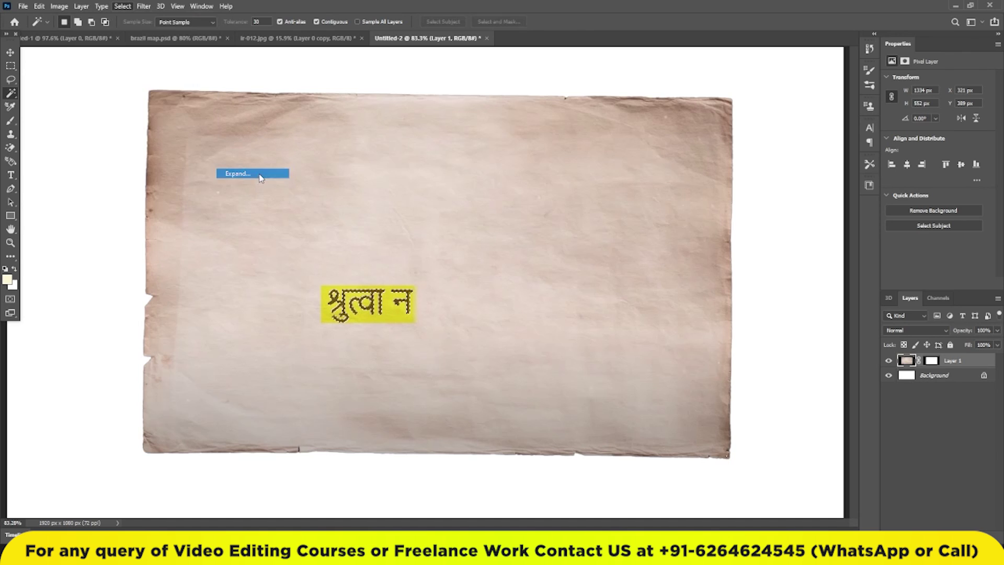
key(Return)
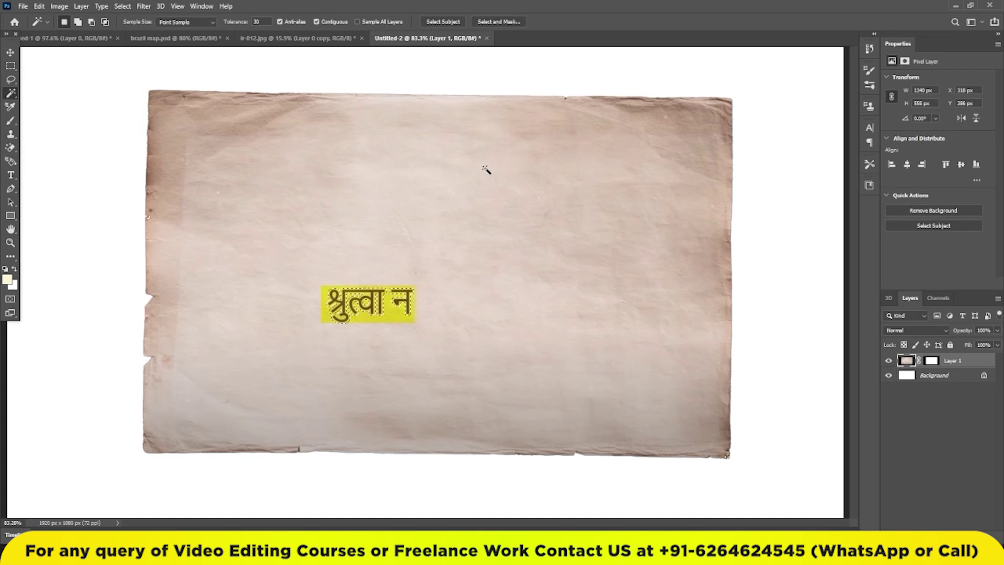
key(shift)
key(Return)
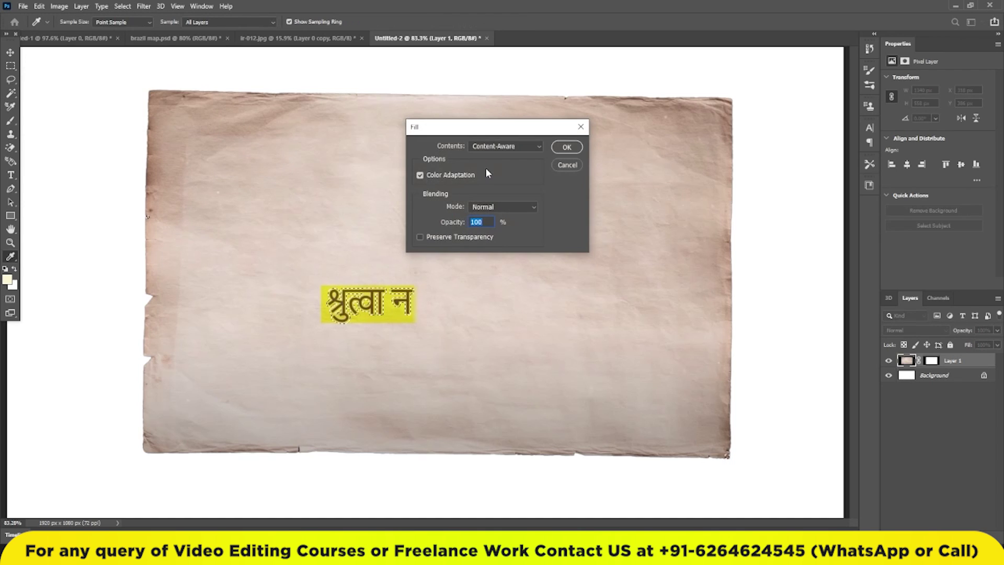
key(w)
key(ctrl+d)
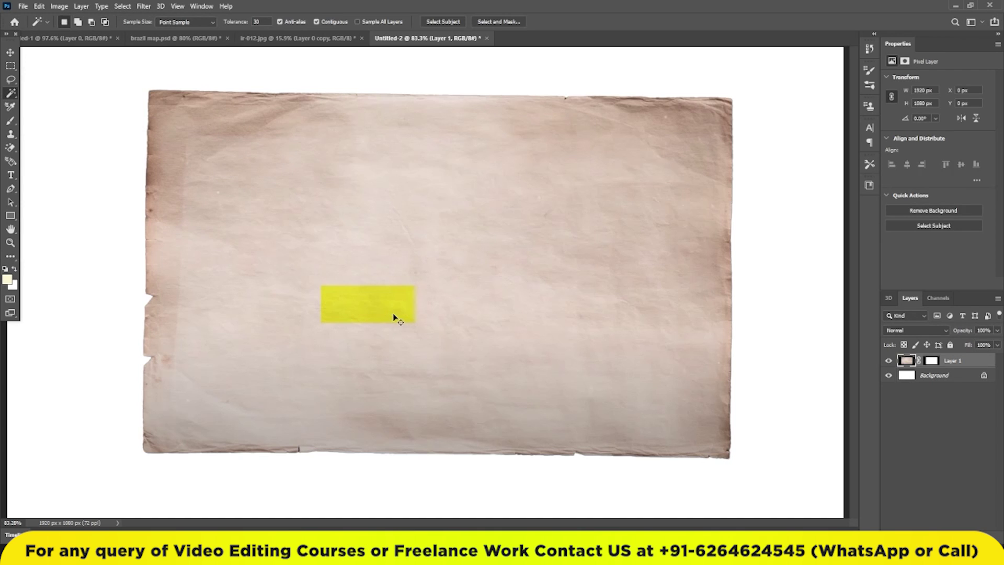
Select the yellow rectangle, expand it by 5 px, and Content-Aware fill it
scroll(381, 313, up, 3)
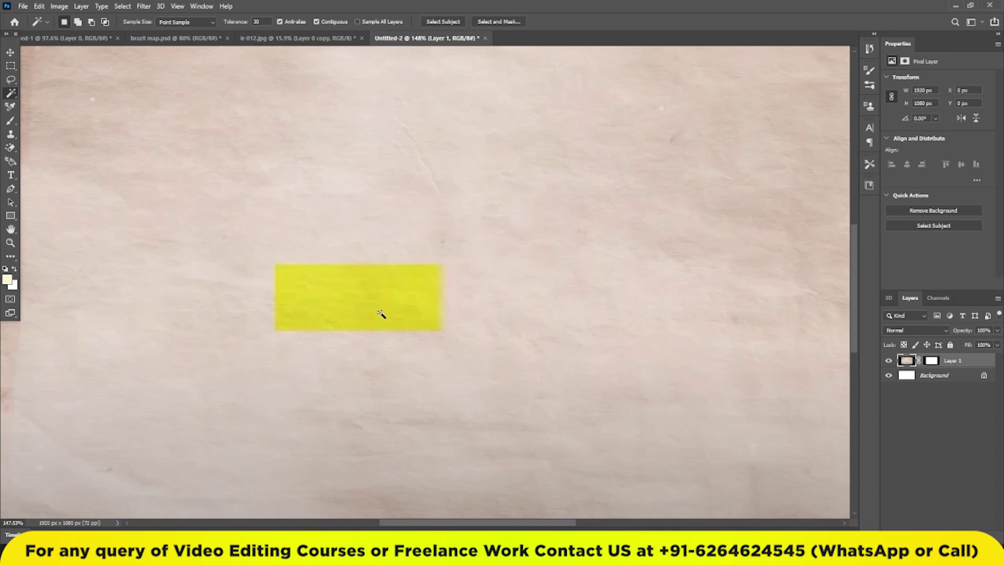
click(363, 300)
click(124, 6)
mouse_move(168, 154)
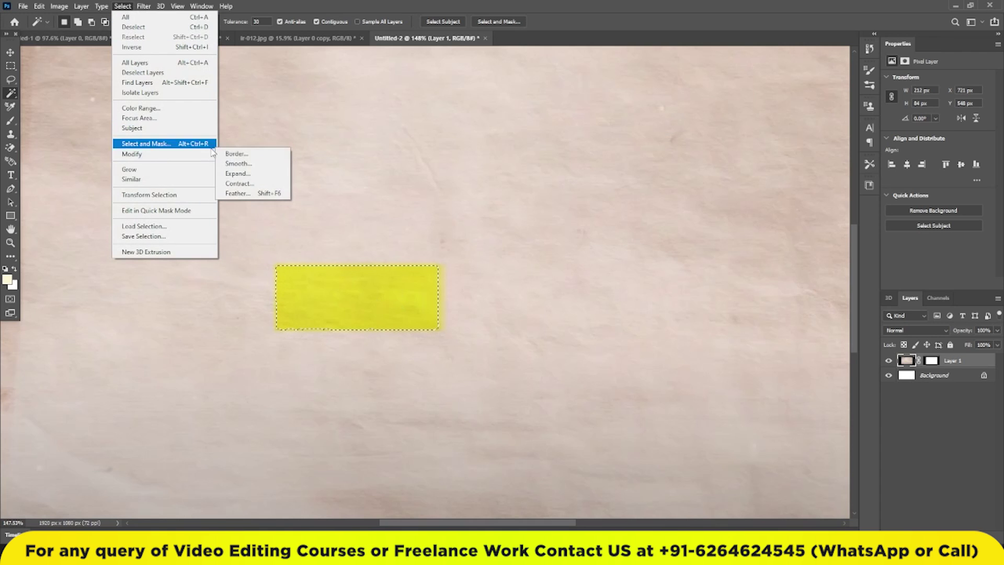
click(264, 175)
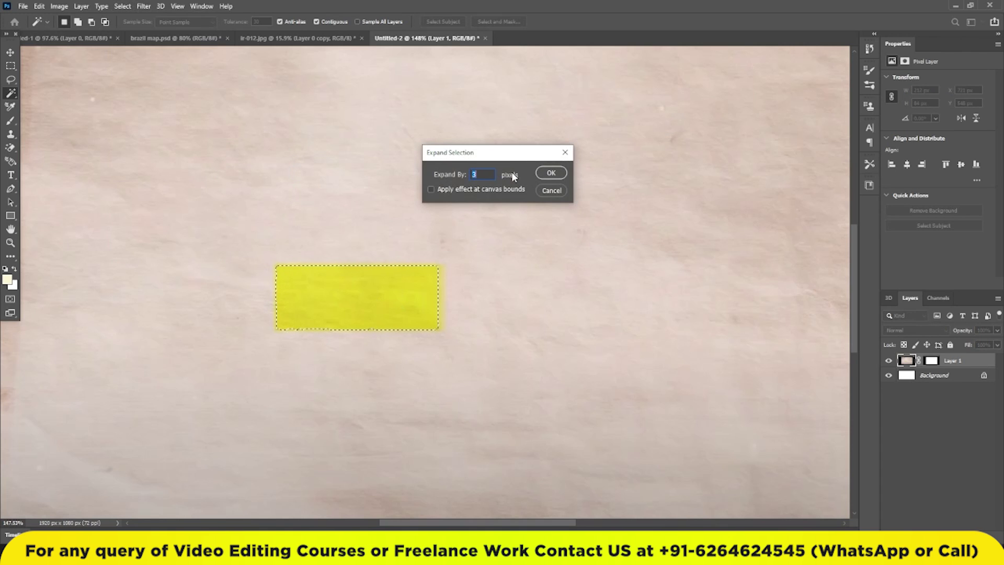
text(5)
key(Return)
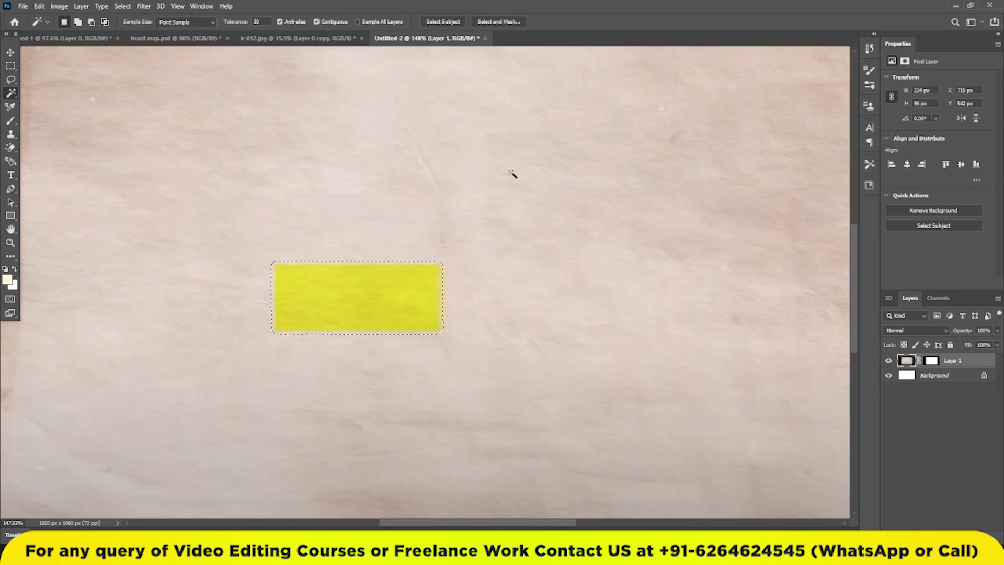
key(shift+BackSpace)
key(Return)
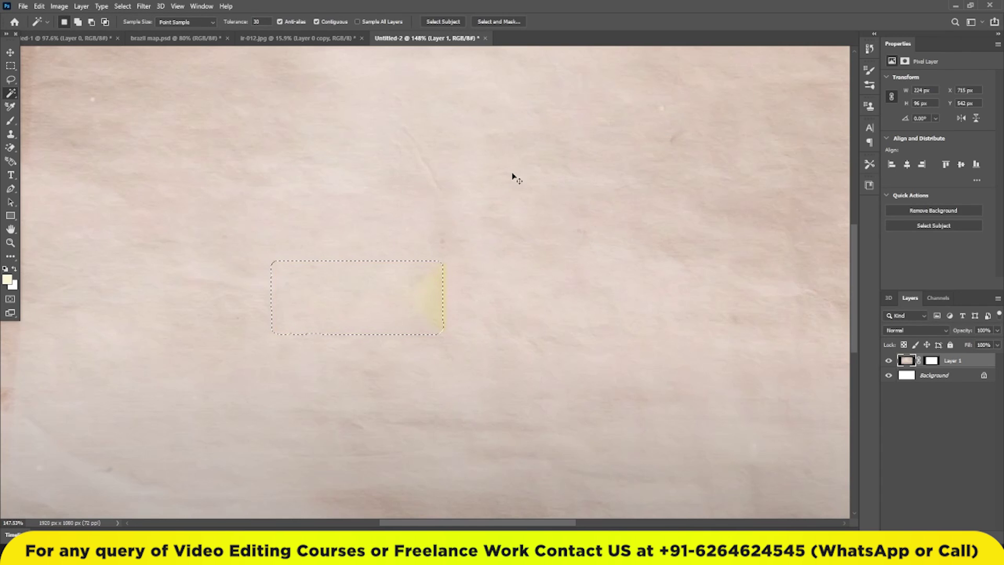
key(ctrl+d)
Marquee the leftover yellow strip at the box's right edge and Content-Aware fill it
click(12, 67)
drag(438, 260, 452, 333)
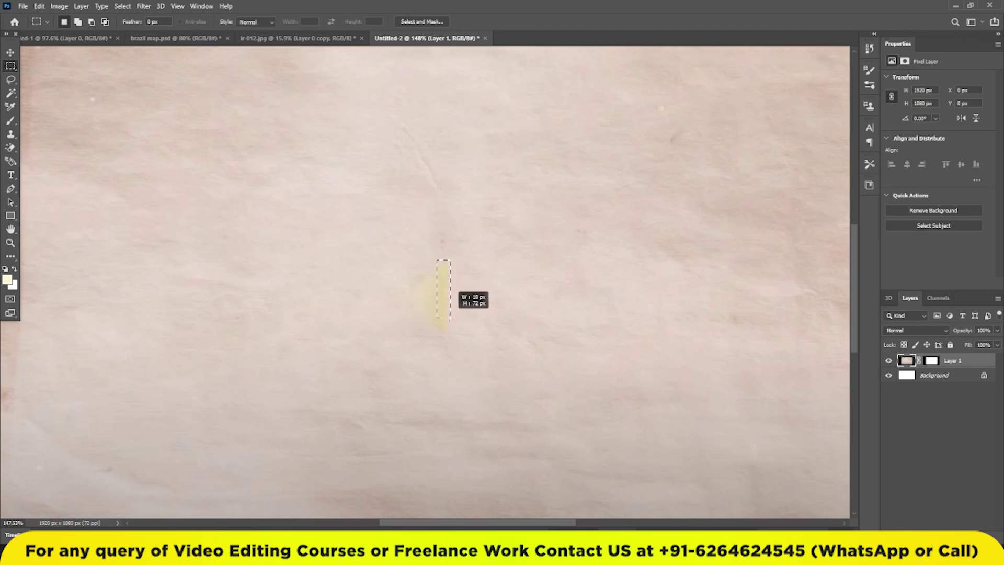
key(shift+F5)
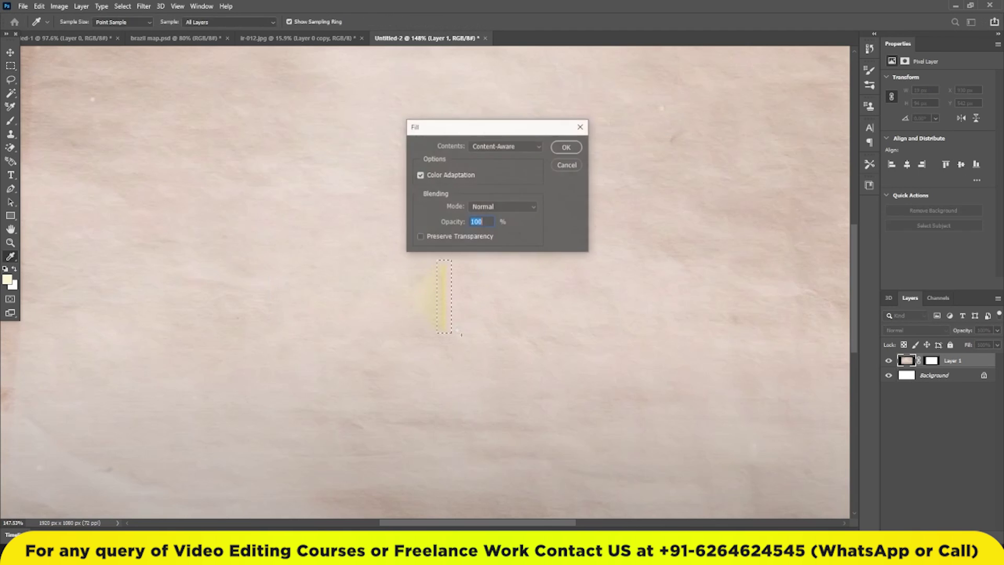
key(Return)
key(ctrl+d)
scroll(442, 260, down, 3)
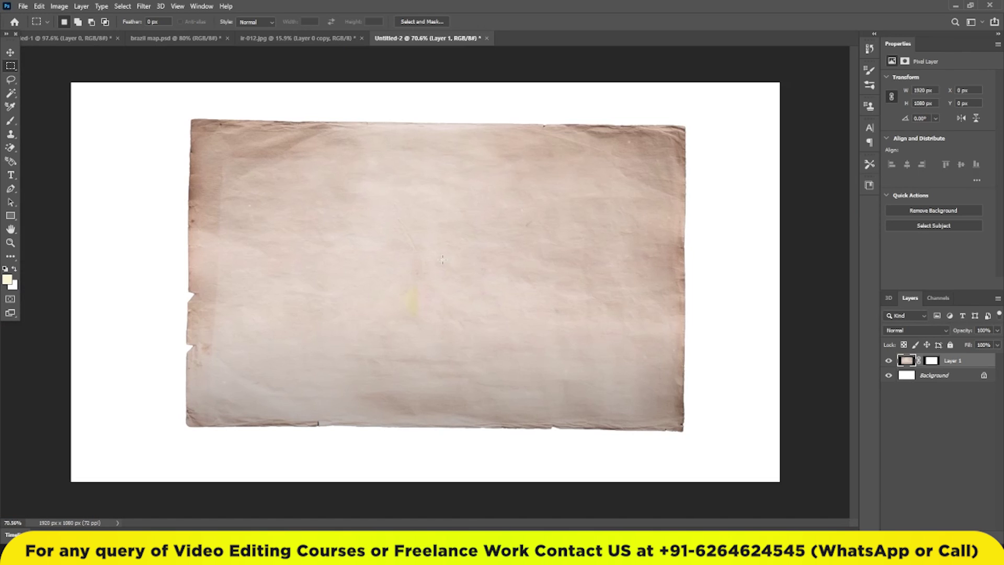
Hide the white Background layer and export the paper as PNG-24 named Old Paper
click(888, 376)
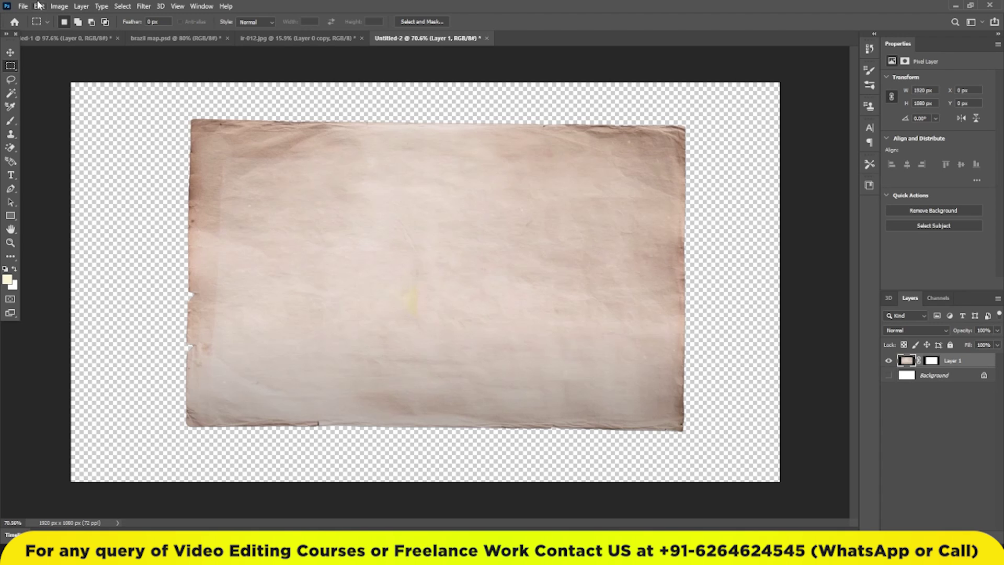
click(24, 6)
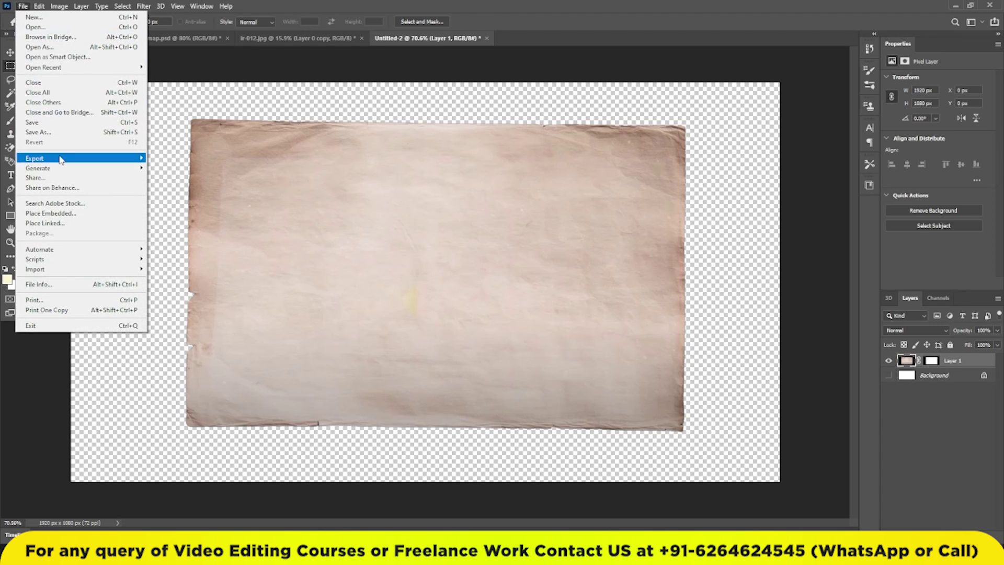
mouse_move(76, 158)
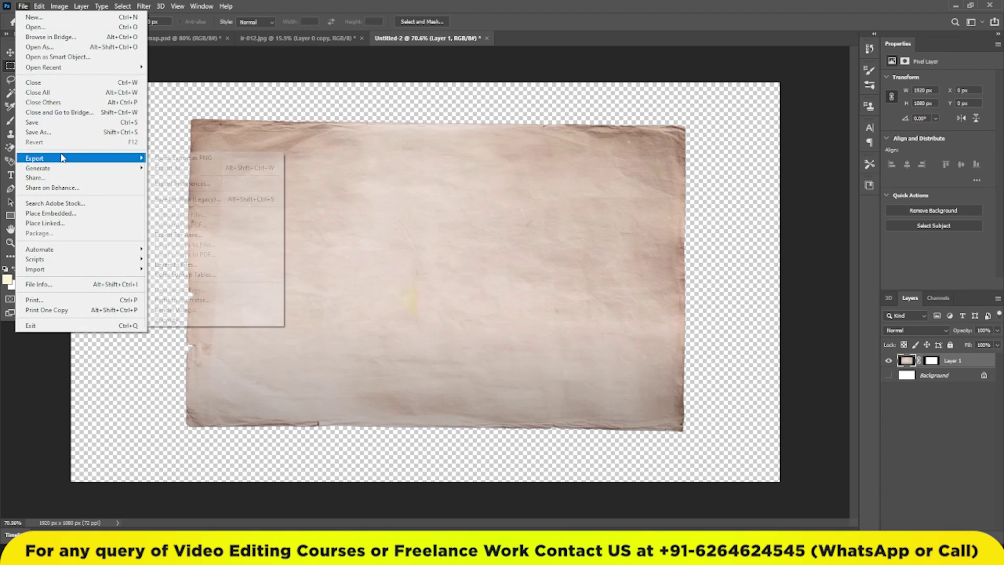
click(216, 199)
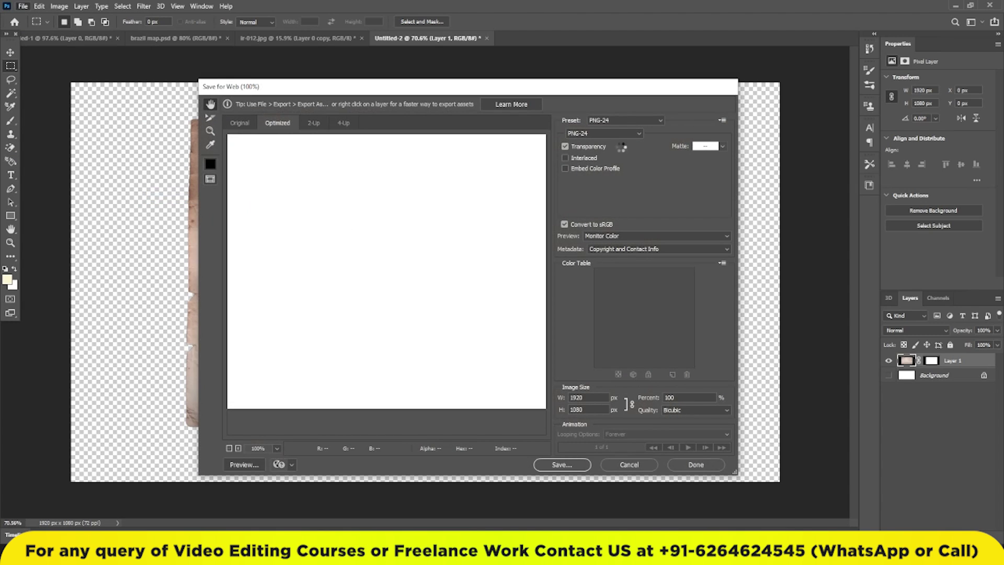
click(619, 126)
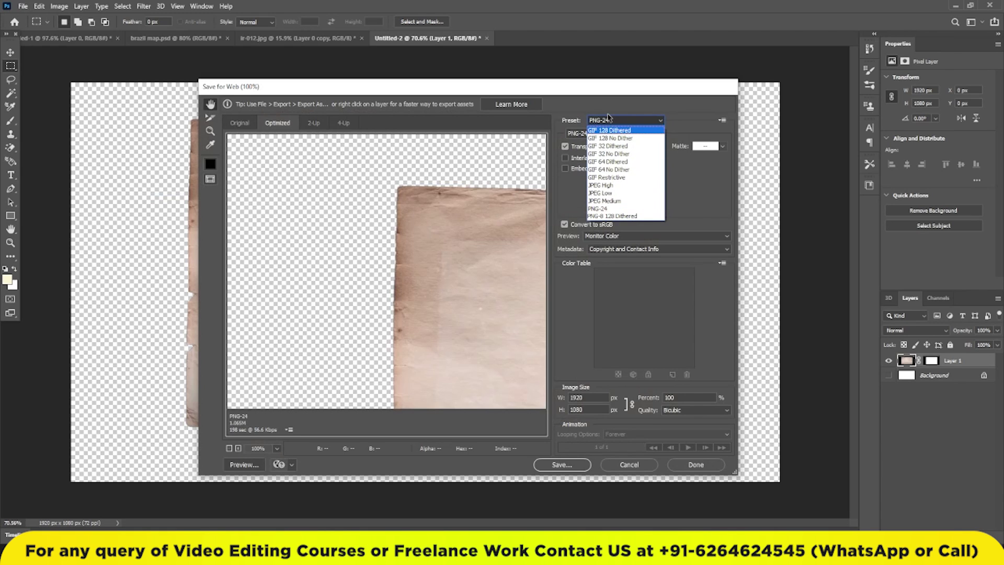
click(610, 210)
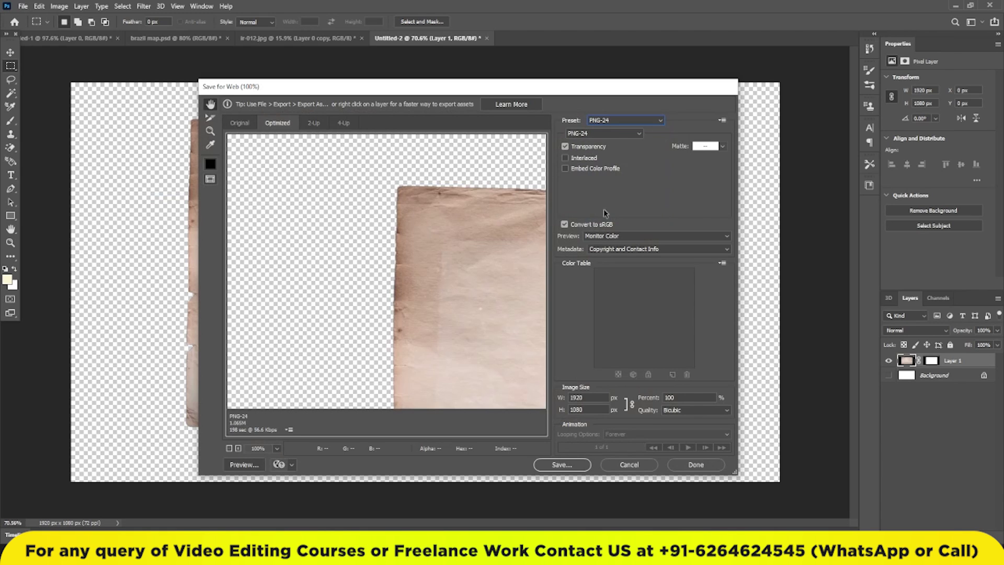
click(565, 468)
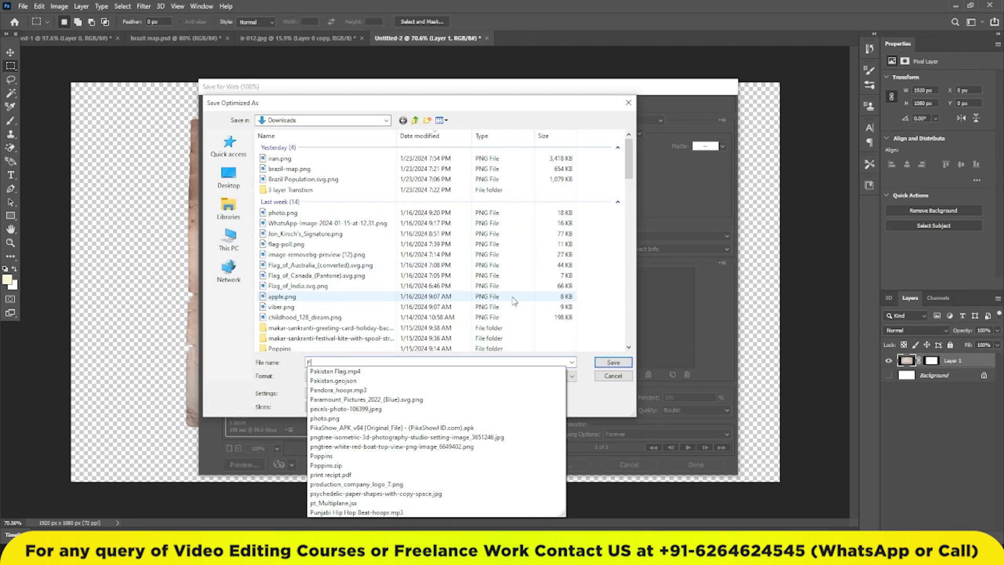
text(Ol)
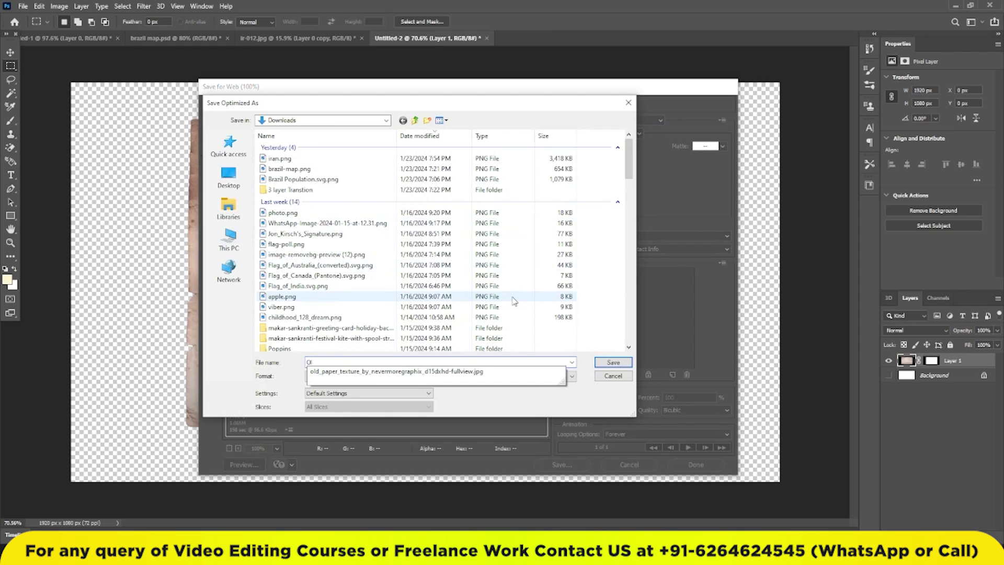
text(d Paper)
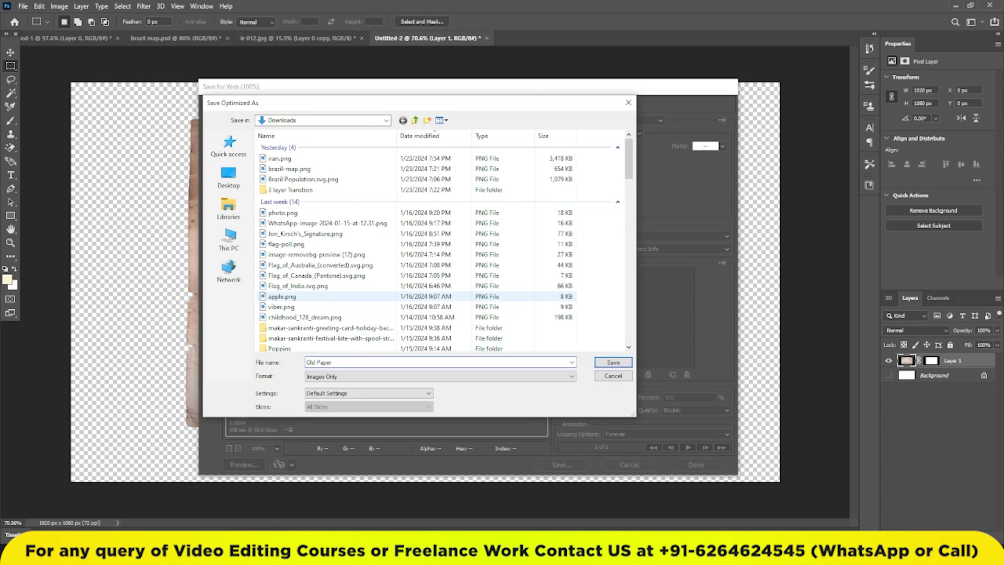
key(Return)
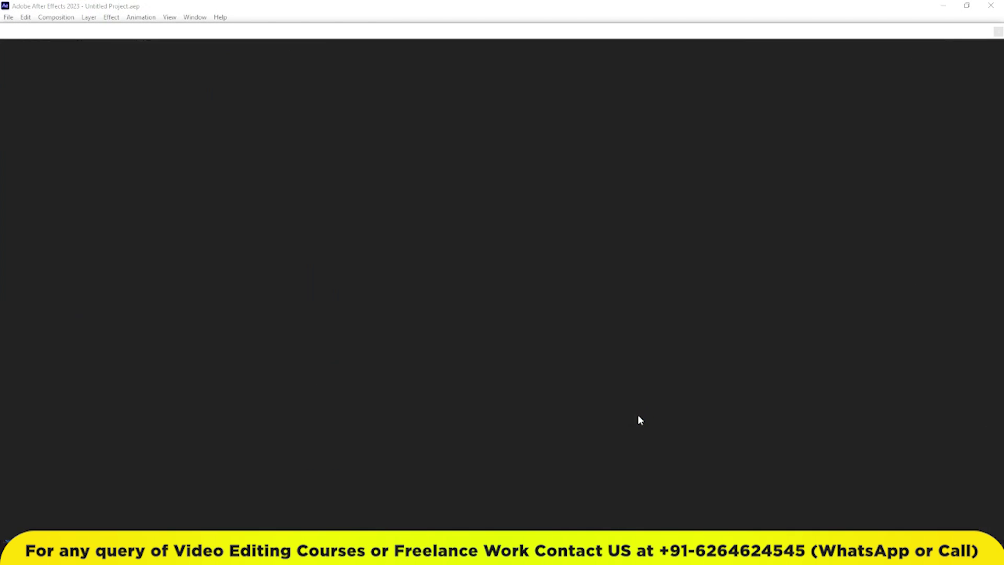
Close the GEOlayers 3 panel and create a new 1920×1080 composition, Comp 1
click(999, 35)
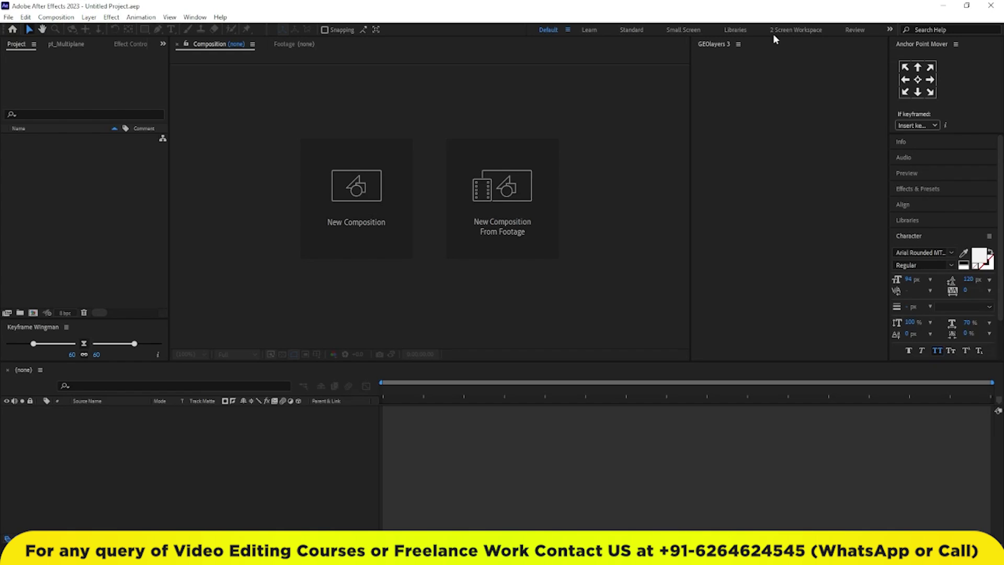
click(738, 44)
click(756, 46)
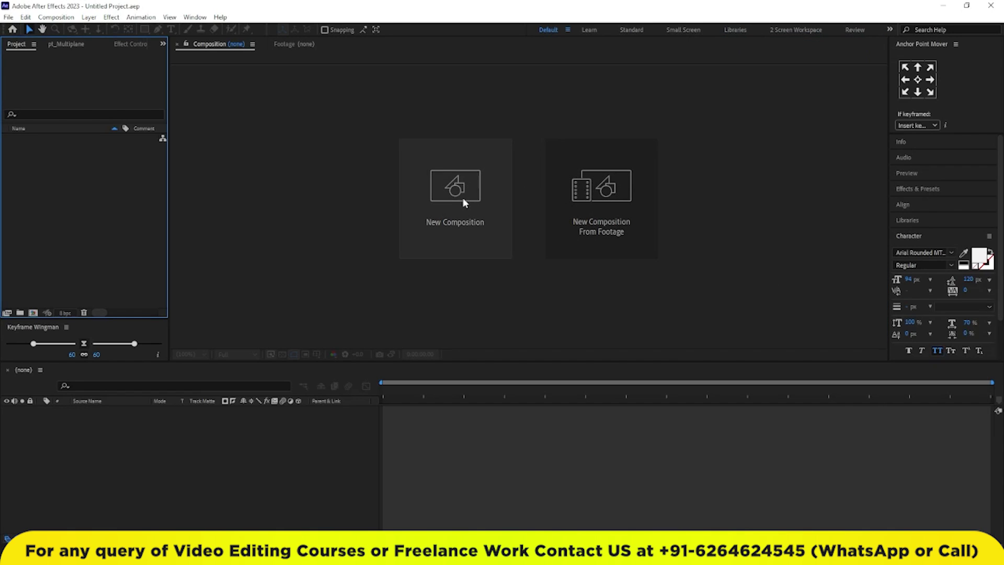
click(463, 202)
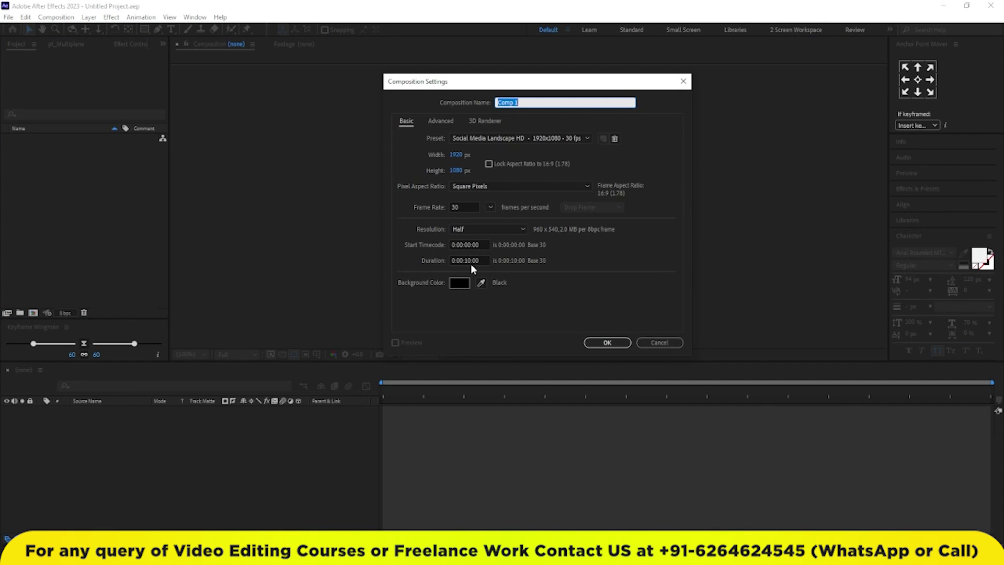
click(609, 341)
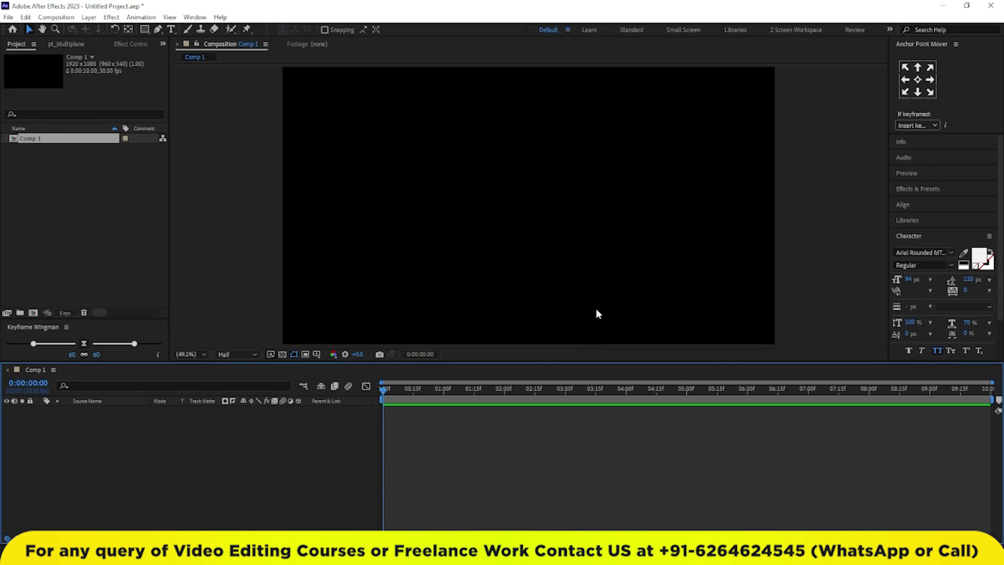
Import Old-Paper.png and place it as a layer in Comp 1
double_click(22, 205)
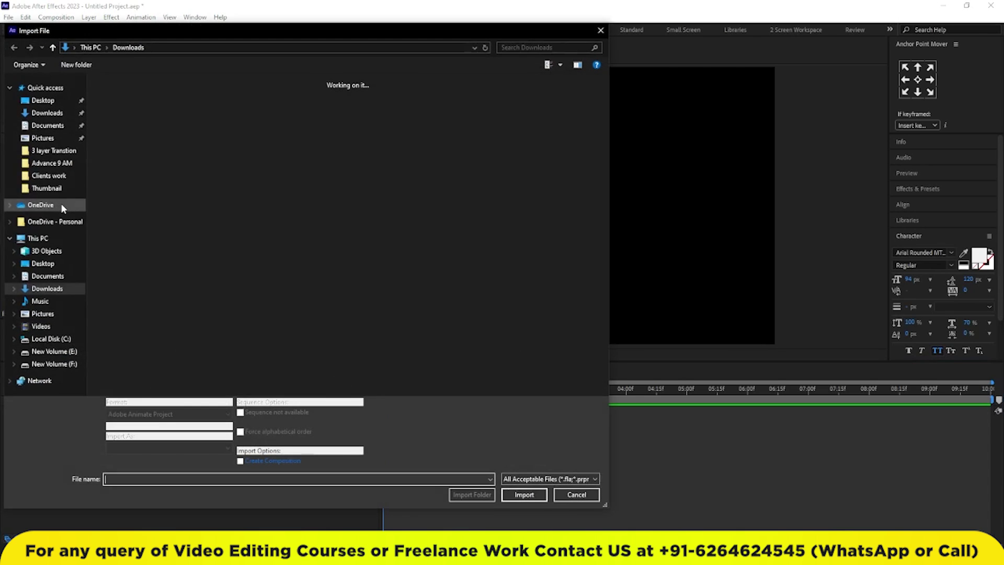
click(137, 102)
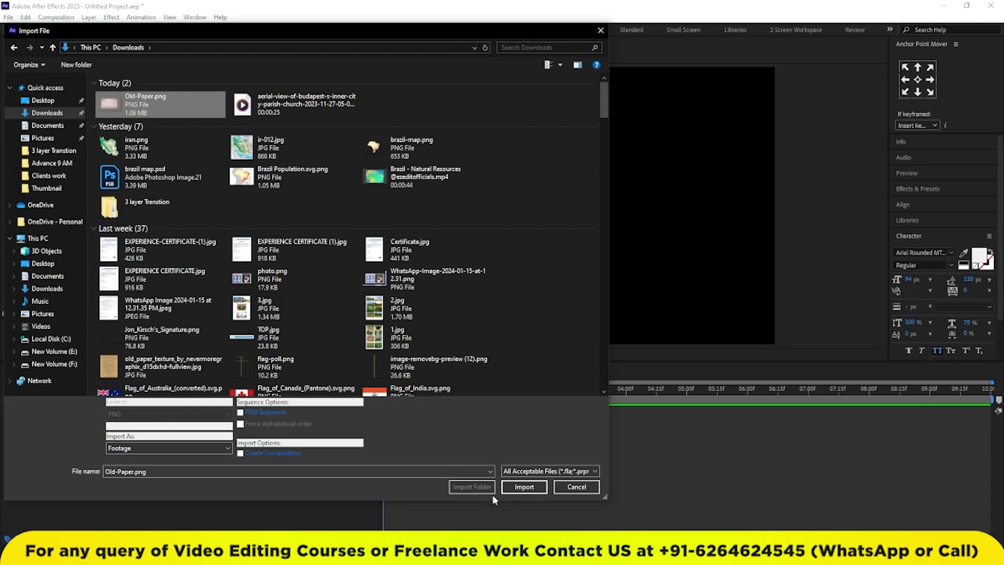
click(524, 487)
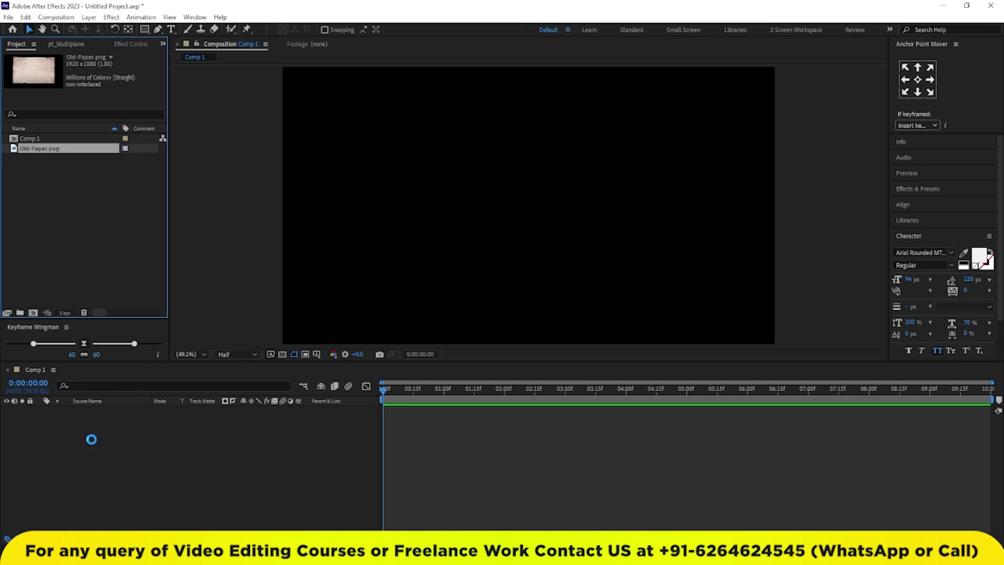
drag(57, 149, 92, 440)
click(248, 460)
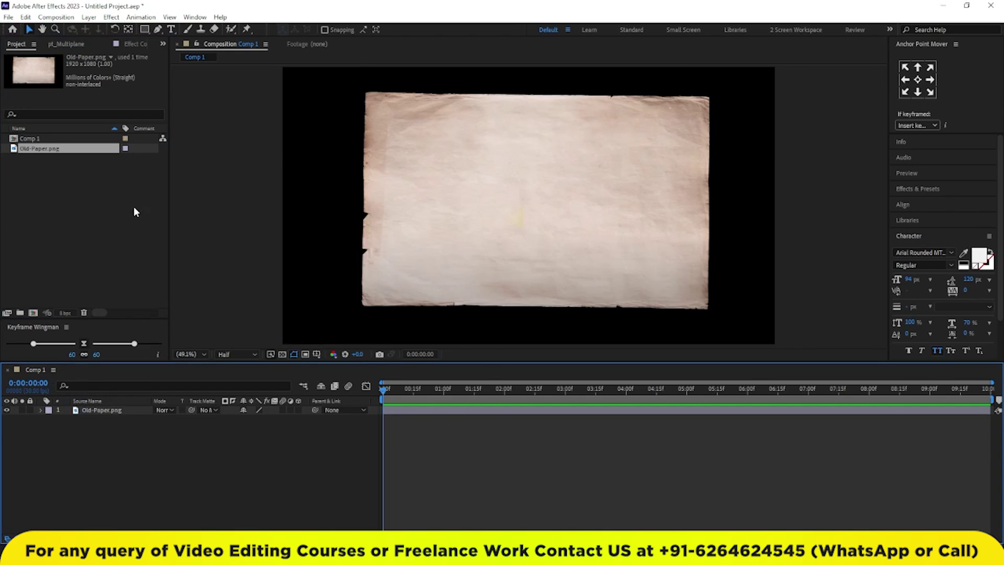
click(93, 194)
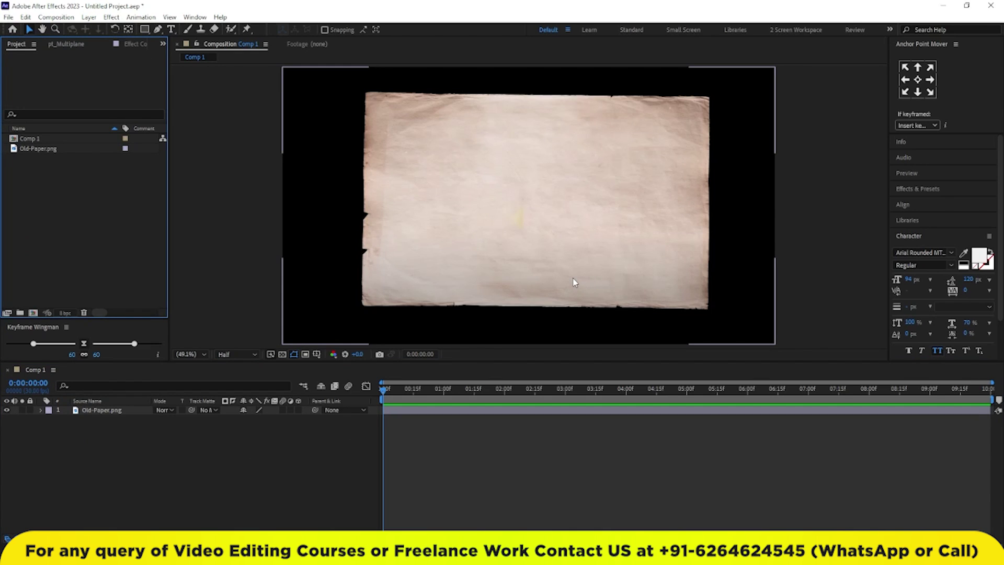
Add a 'TEXT' layer on the paper at 386 px and move it toward the centre
key(ctrl+t)
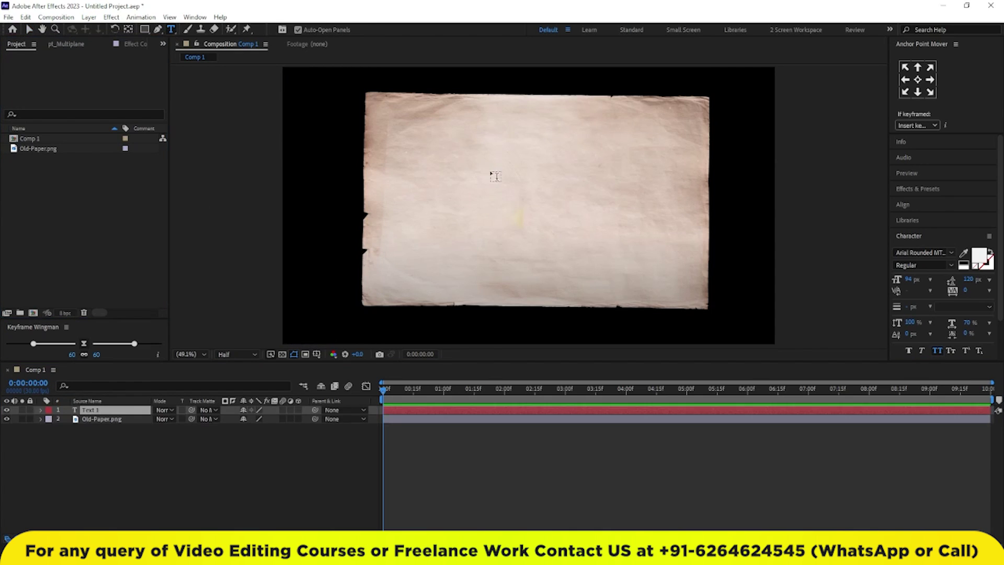
click(481, 167)
text(TEXT)
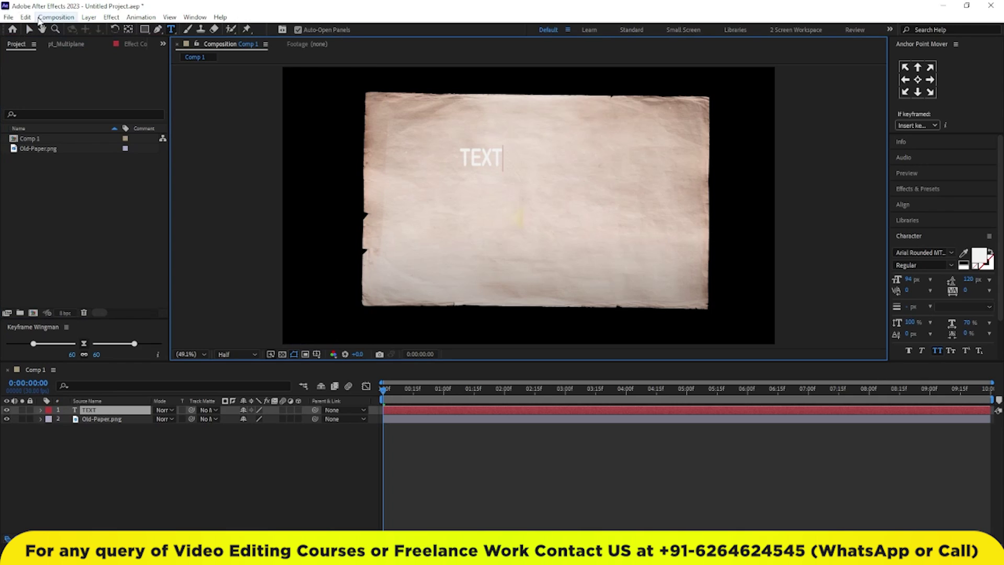
click(29, 30)
drag(911, 279, 738, 202)
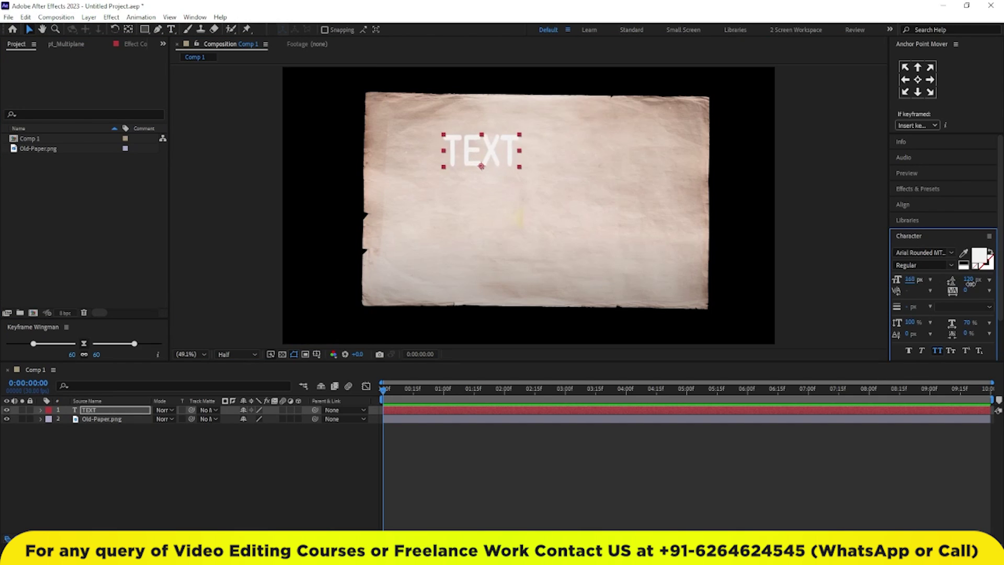
drag(504, 148, 559, 203)
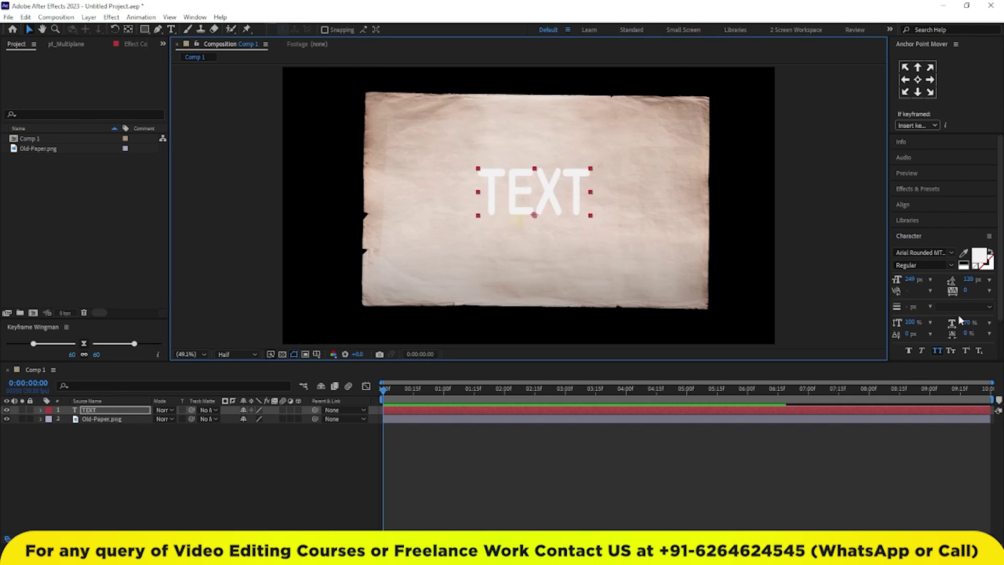
drag(910, 279, 947, 279)
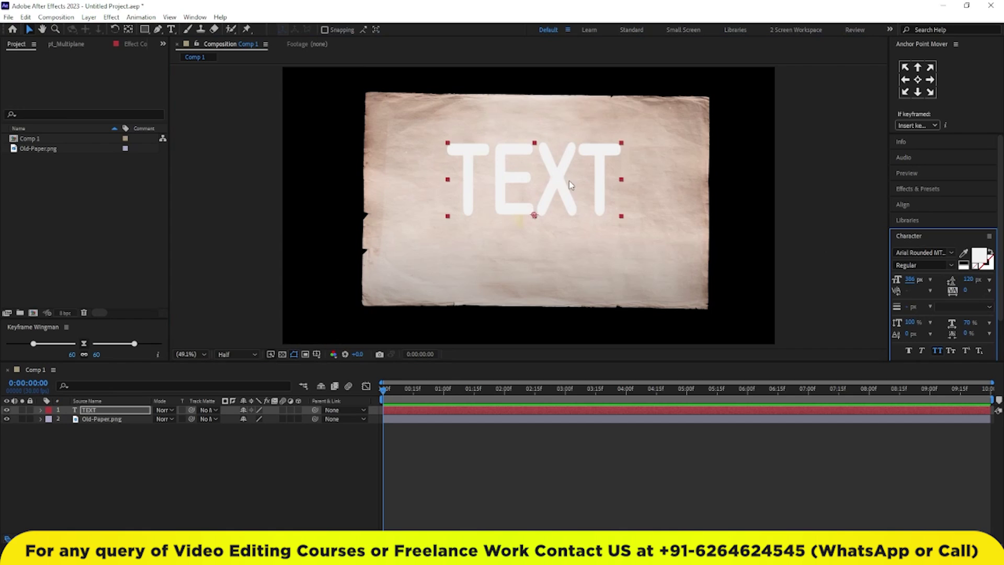
drag(544, 183, 534, 189)
Set the TEXT fill colour to the deep red BA5042
click(979, 258)
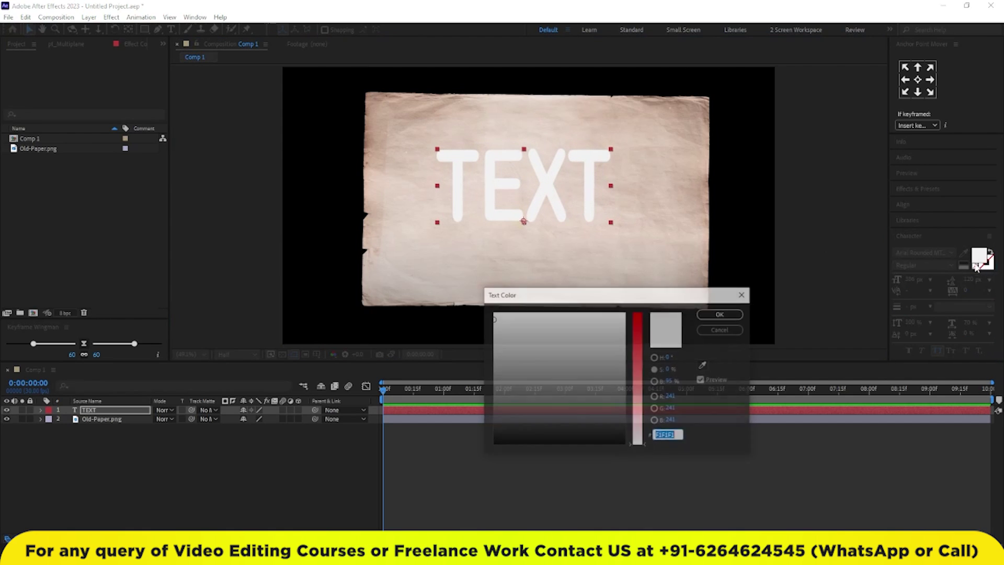
click(642, 378)
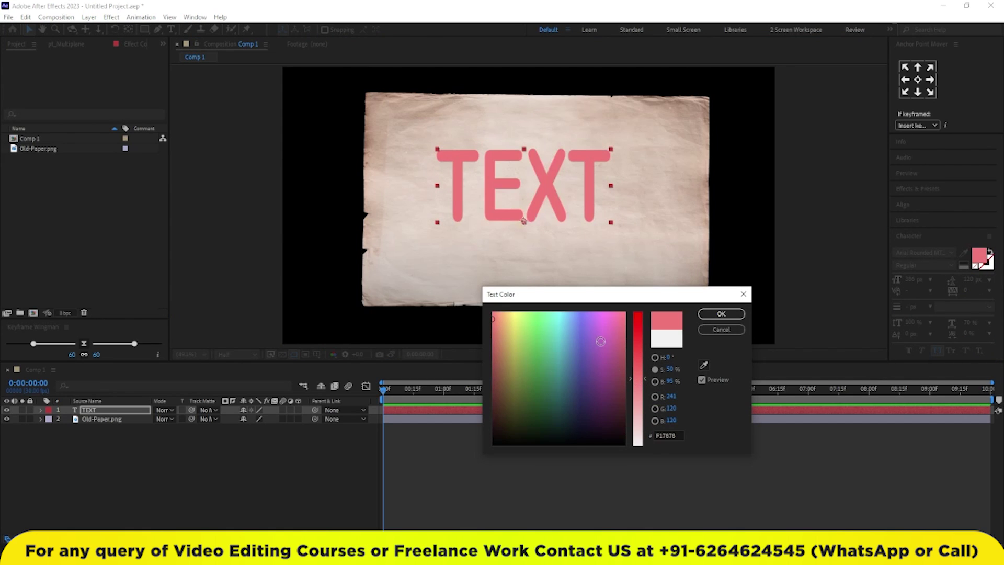
drag(642, 383, 642, 395)
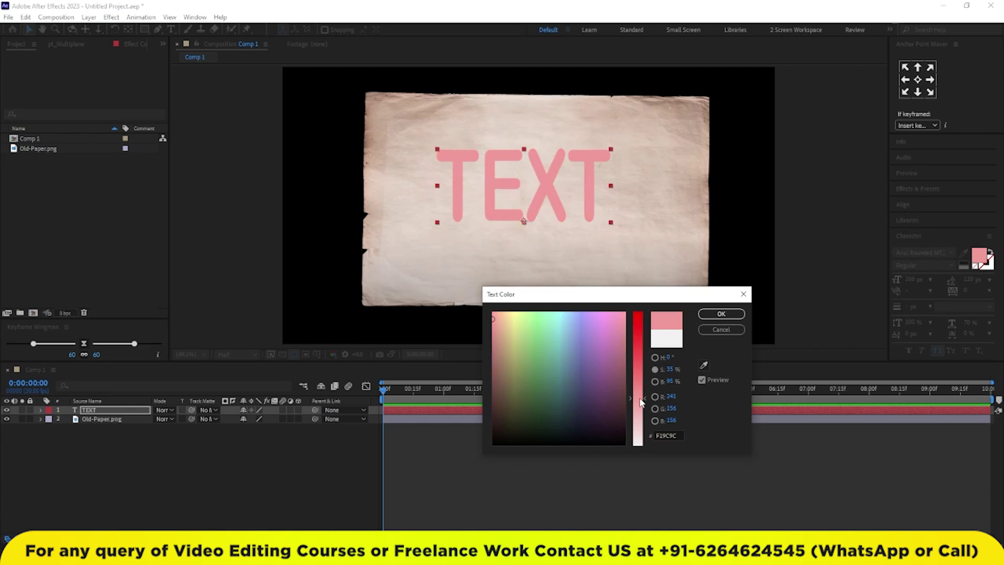
click(496, 343)
drag(496, 343, 495, 347)
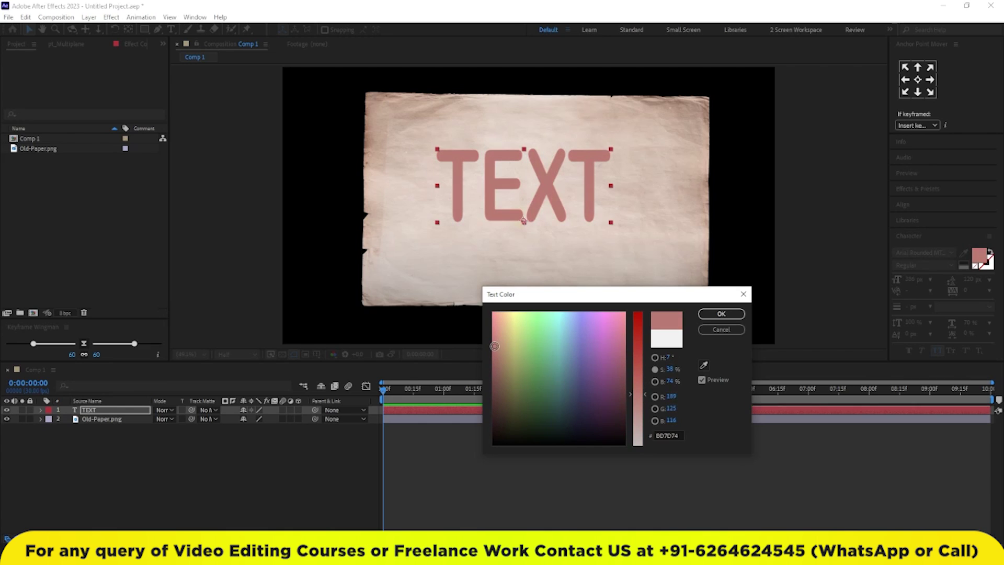
click(637, 391)
drag(638, 391, 639, 360)
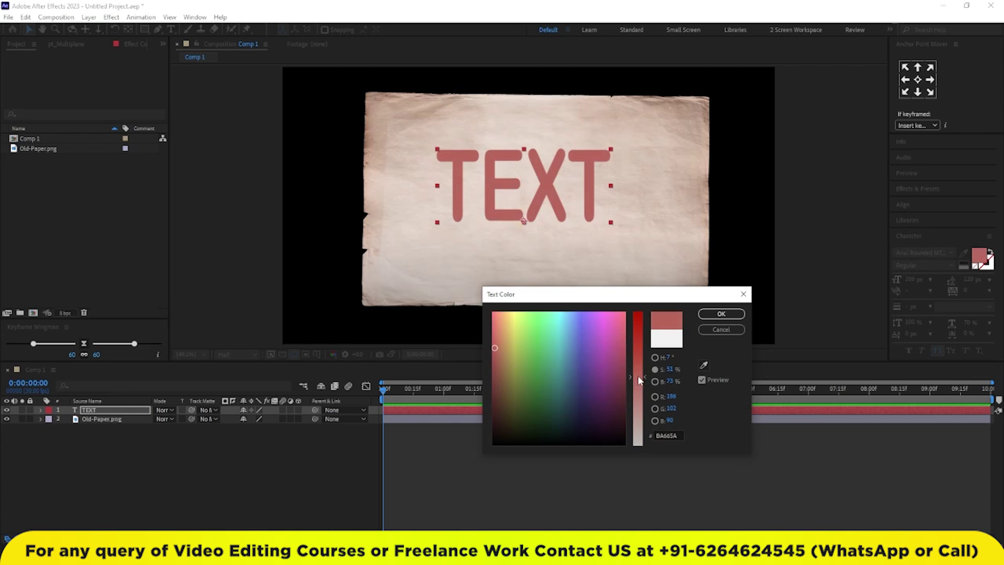
click(722, 314)
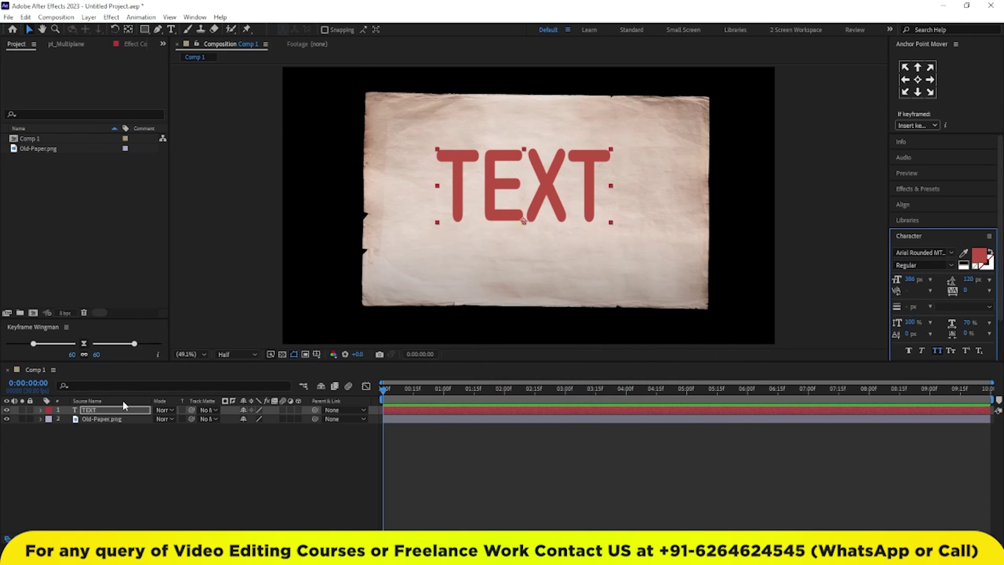
Try Multiply, Color Burn and Lighten blend modes on TEXT, settling on Multiply
click(162, 411)
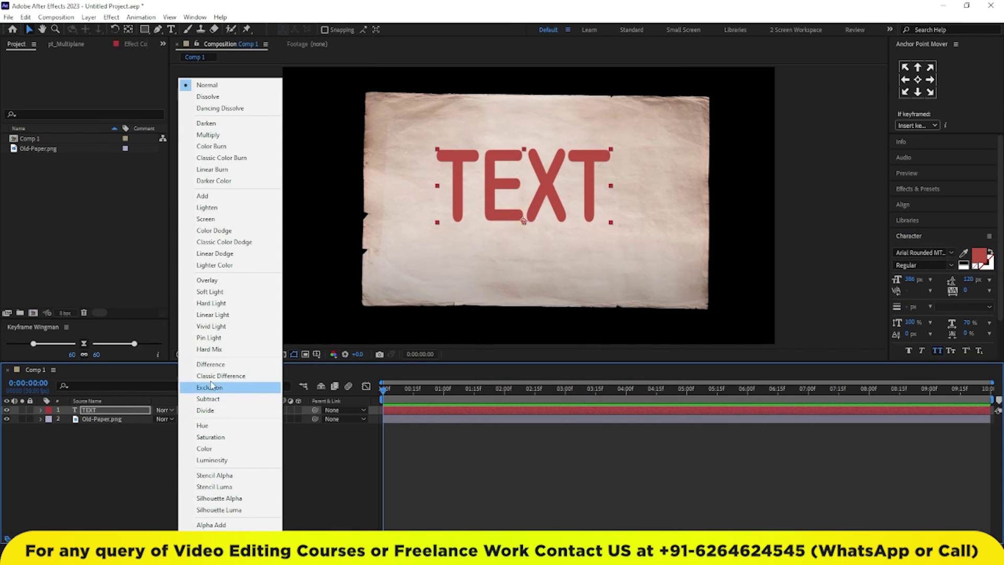
click(218, 137)
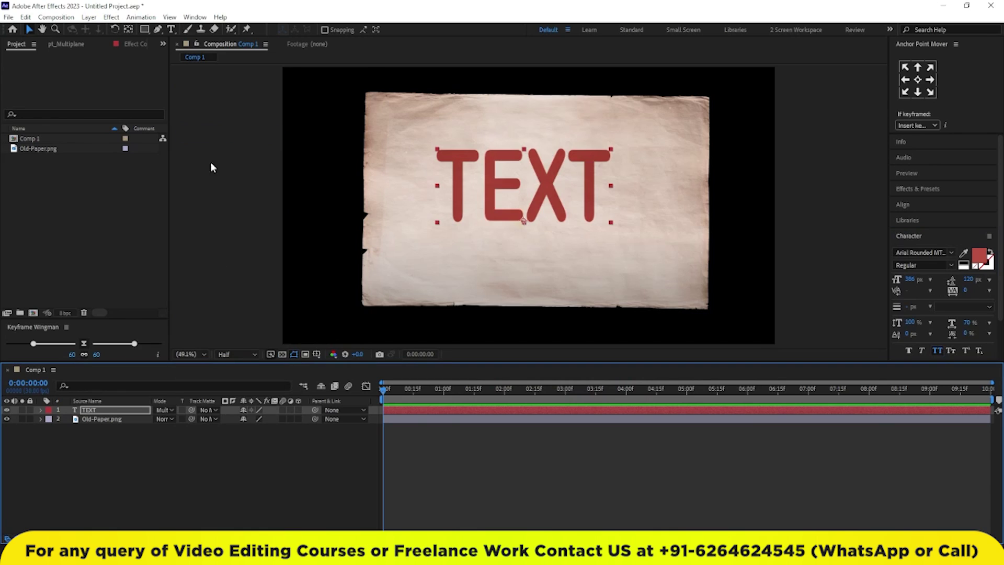
click(164, 410)
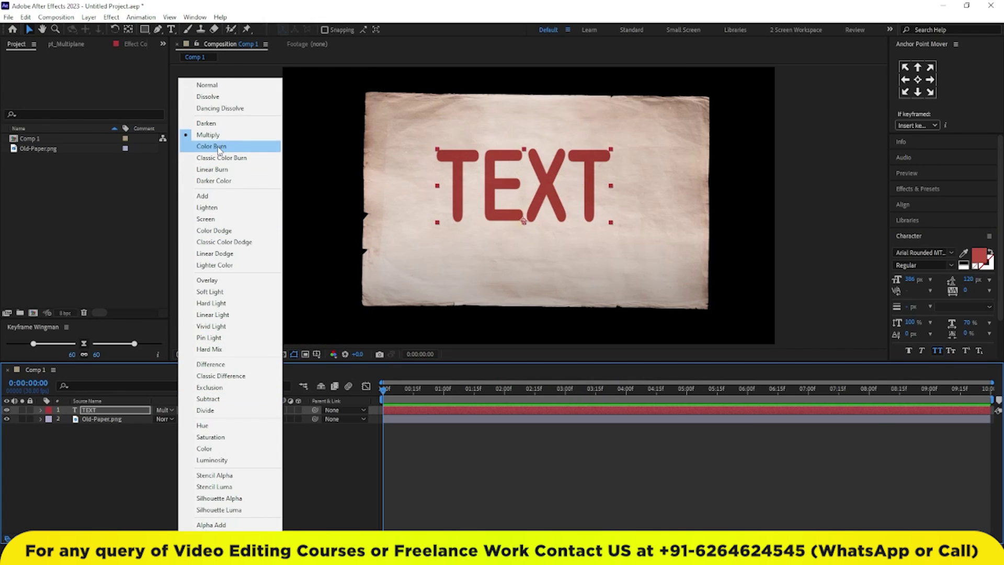
click(219, 147)
click(165, 410)
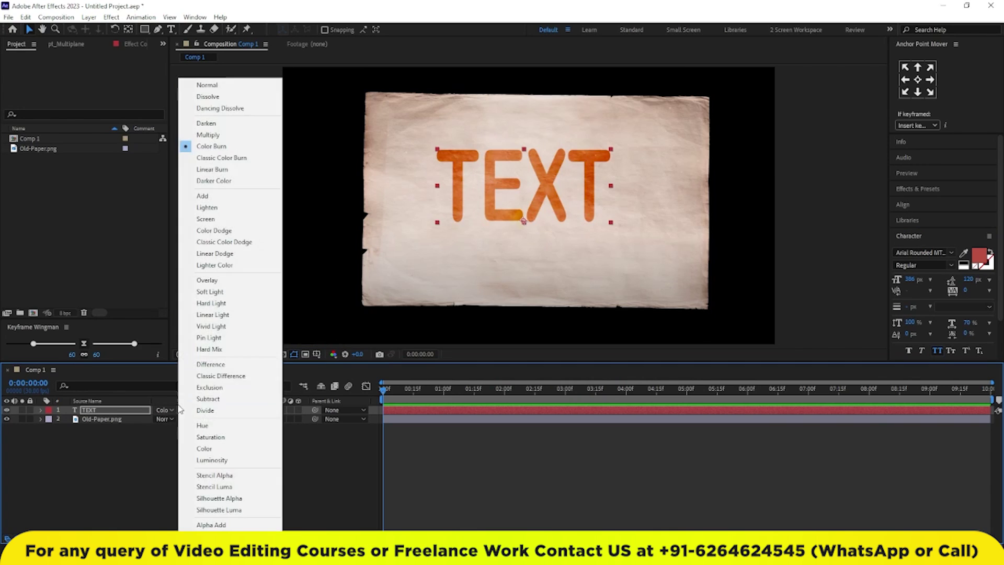
click(213, 208)
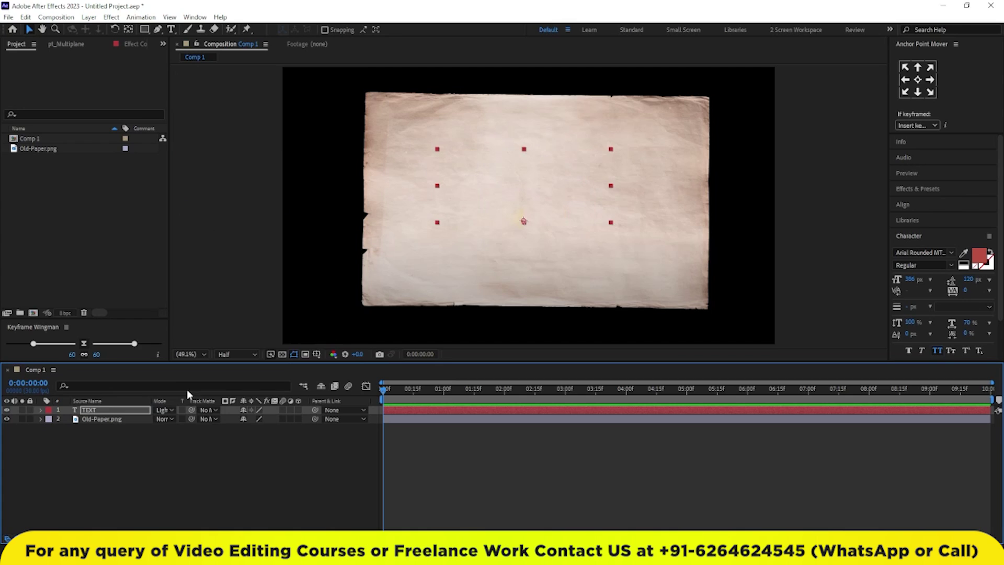
click(165, 410)
click(215, 137)
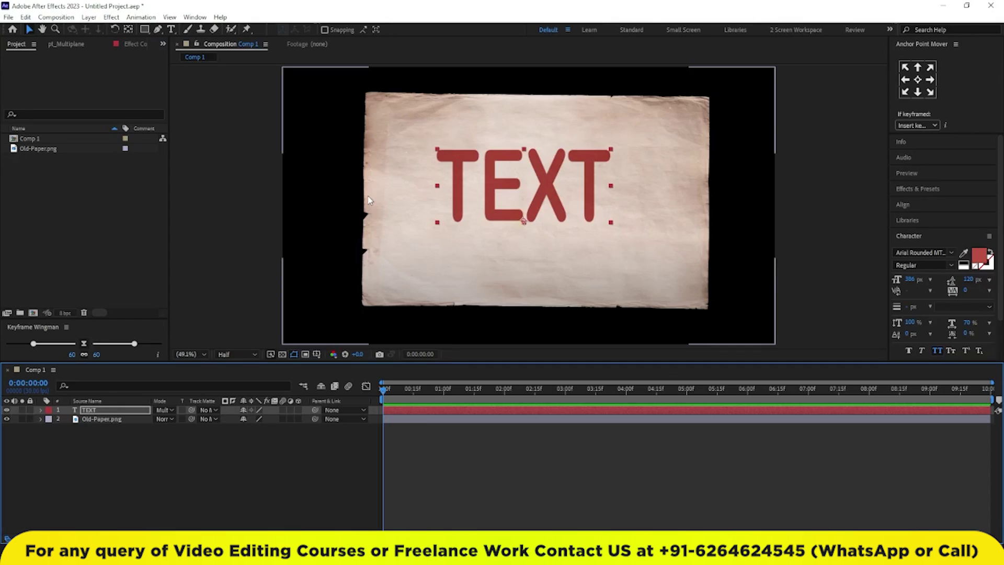
Change the TEXT fill to the muted brownish red 96605E
click(981, 257)
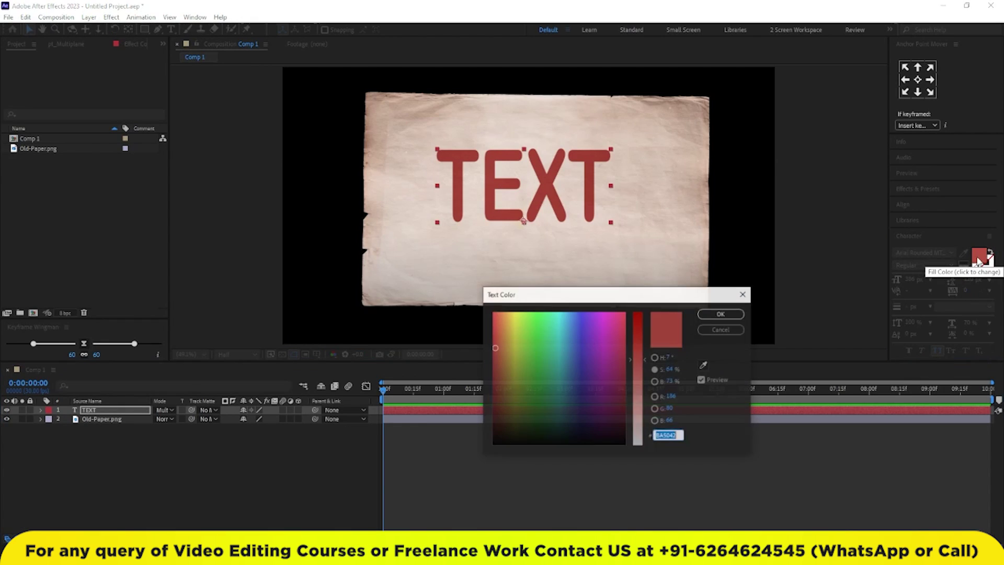
drag(642, 357, 643, 373)
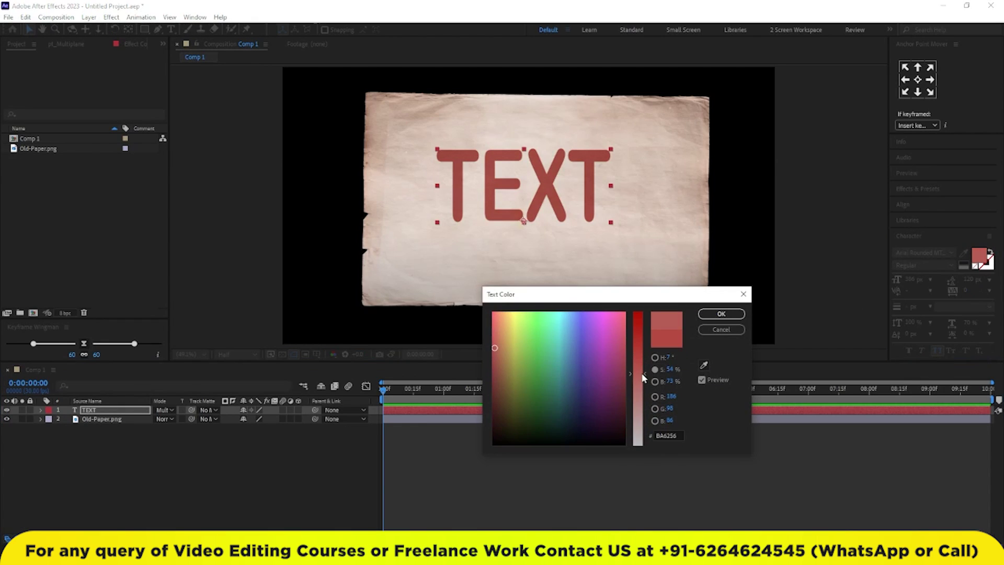
click(494, 365)
drag(493, 364, 492, 366)
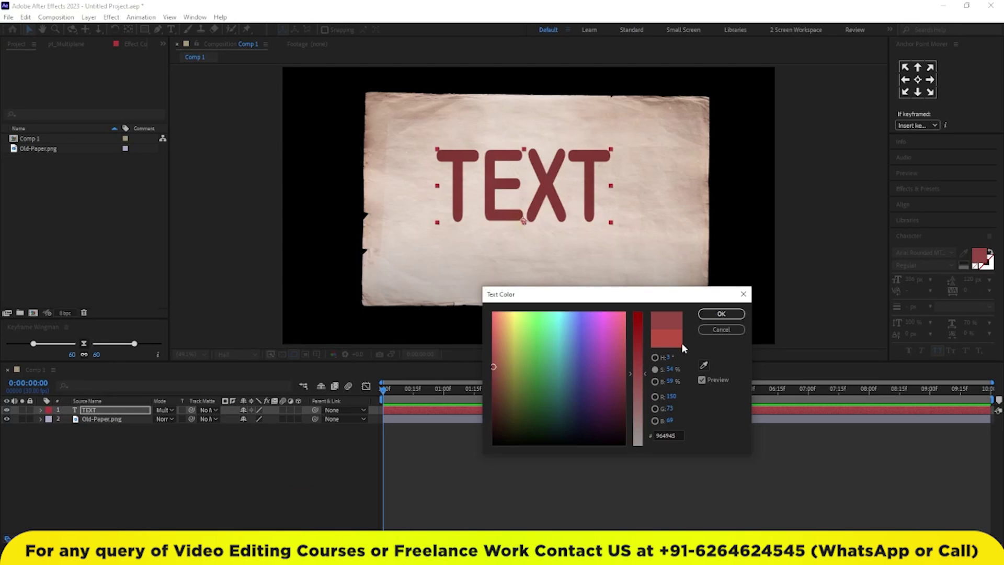
drag(640, 375, 640, 390)
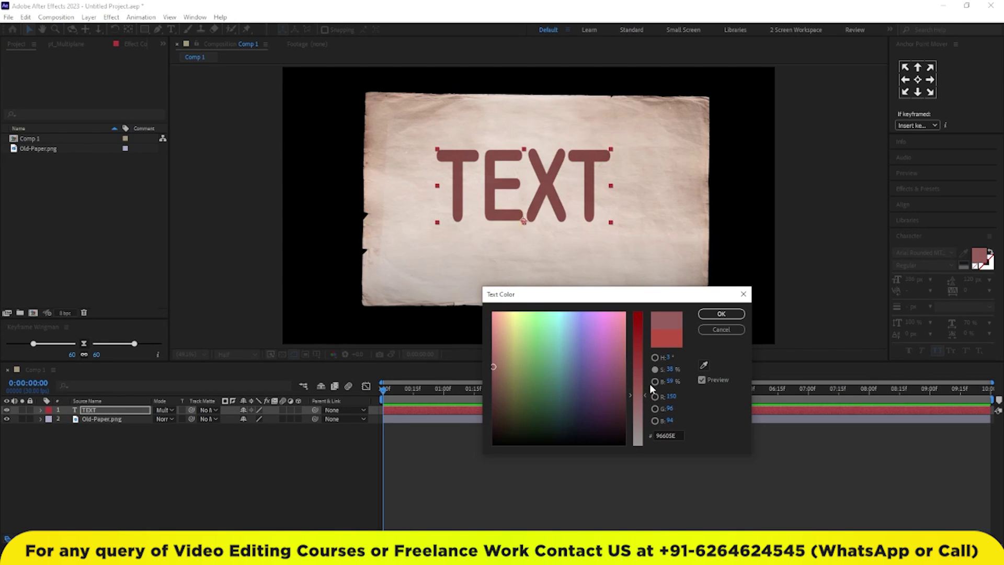
click(719, 316)
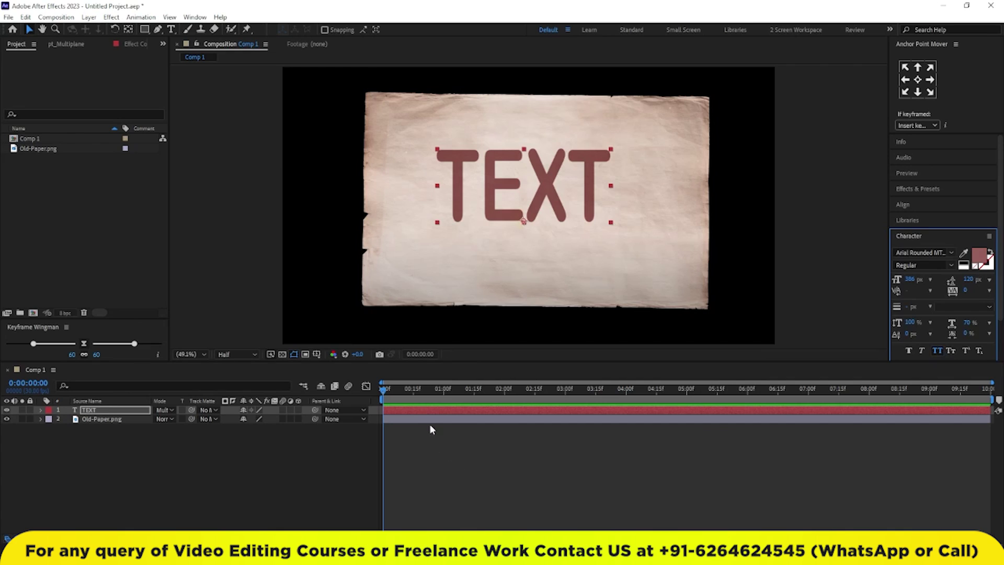
Set the TEXT layer's opacity to 70%
click(422, 409)
key(t)
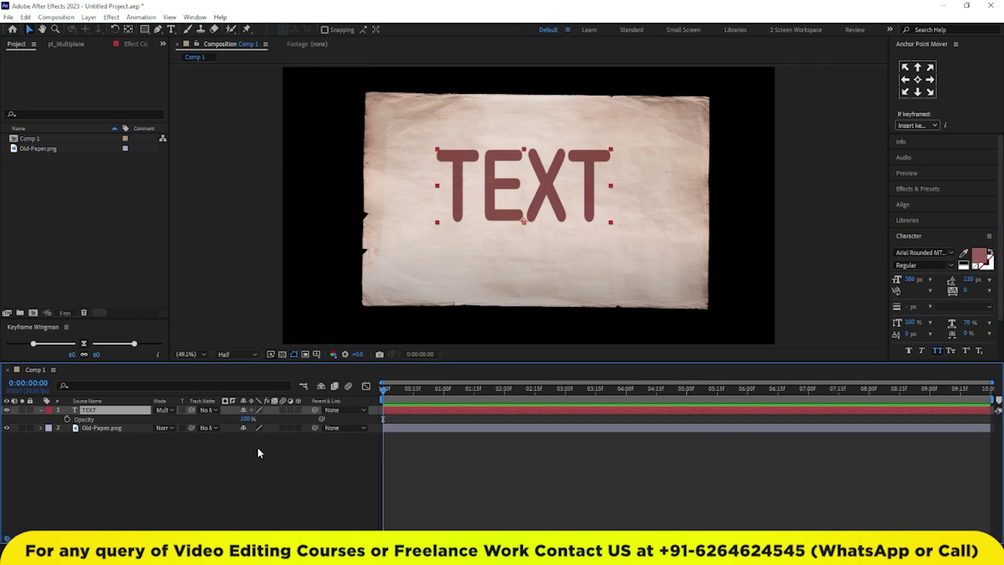
drag(246, 419, 383, 419)
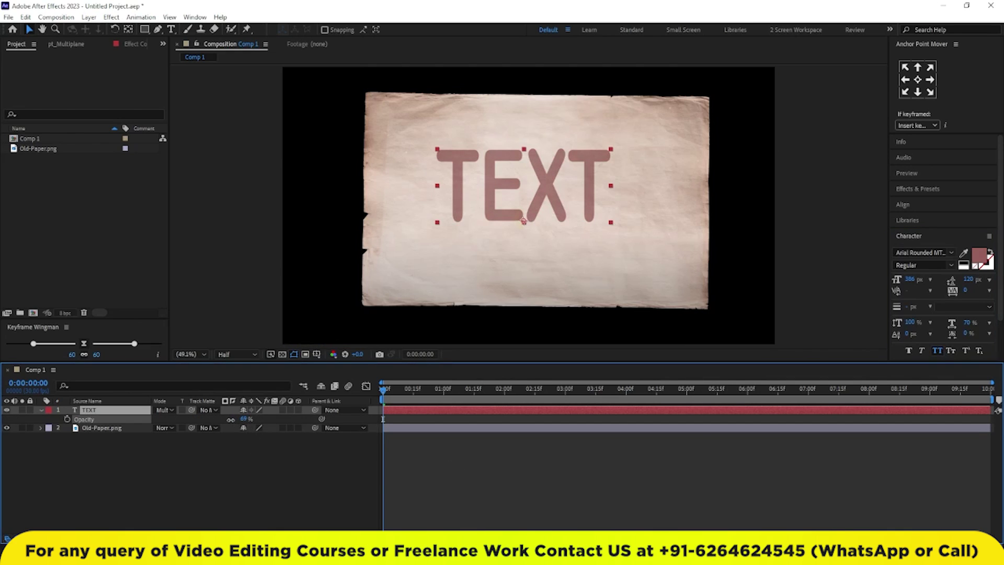
click(244, 419)
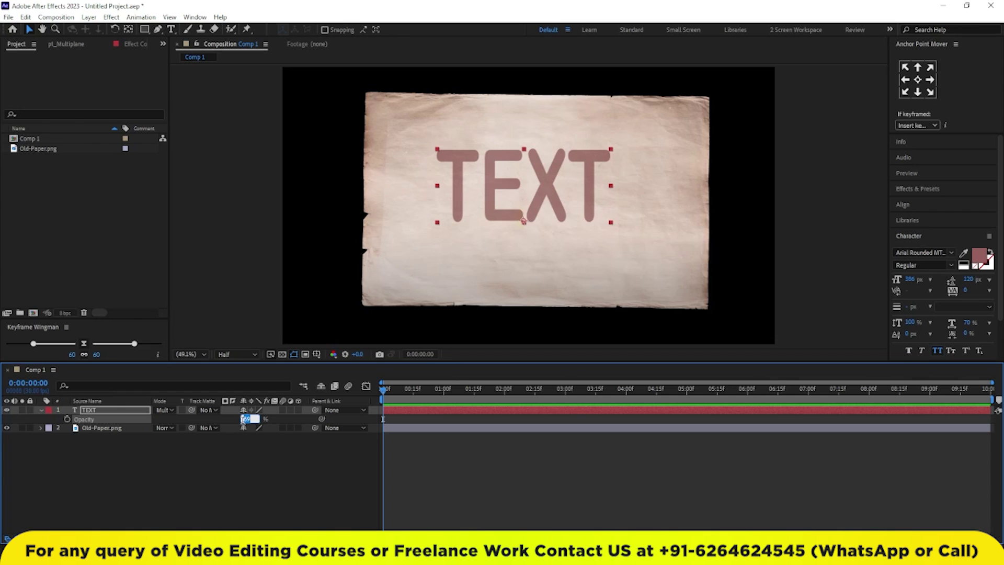
key(Return)
click(488, 462)
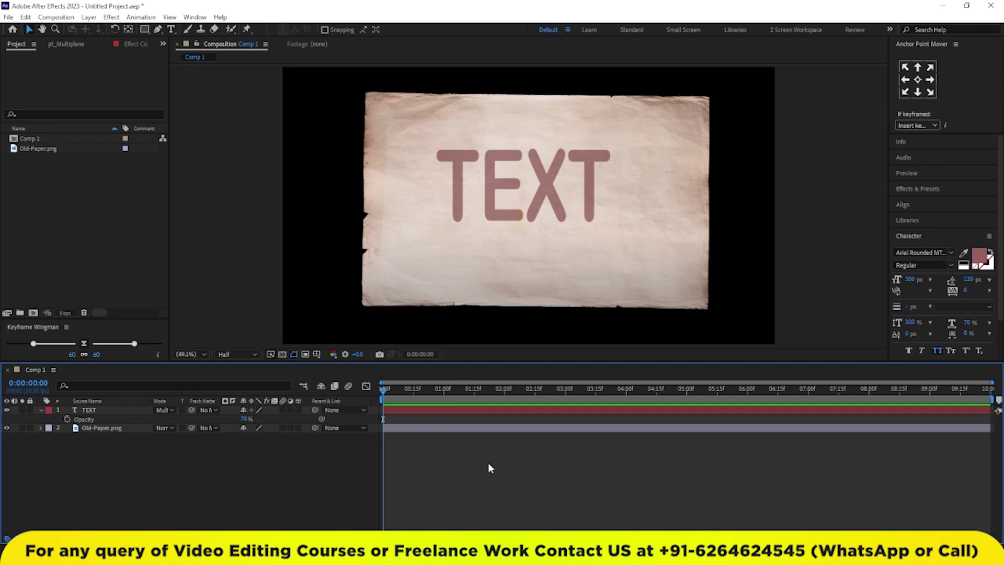
click(458, 410)
key(alt+Tab)
key(alt+Tab)
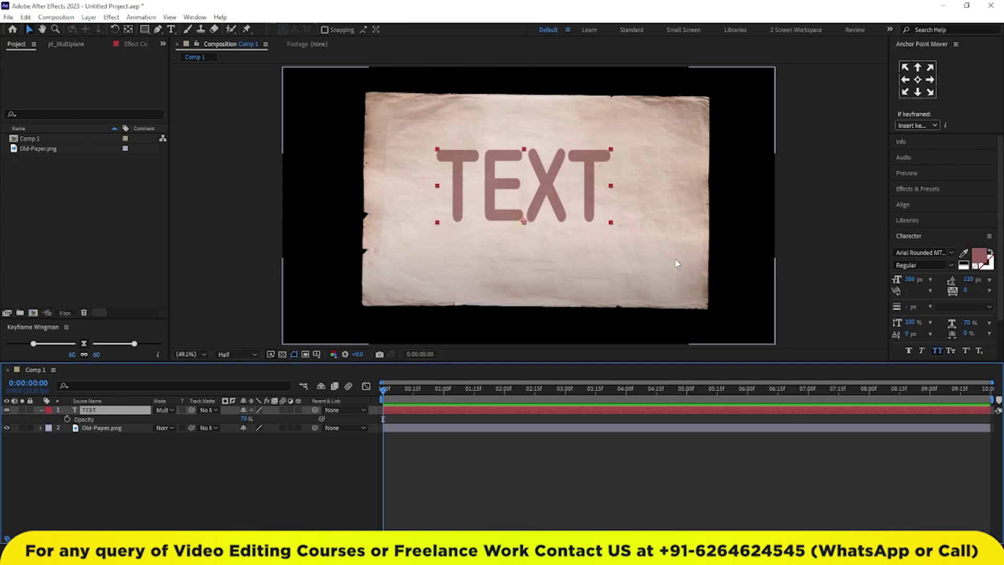
Replace 'TEXT' with the person's first name and surname on two lines
drag(556, 187, 570, 196)
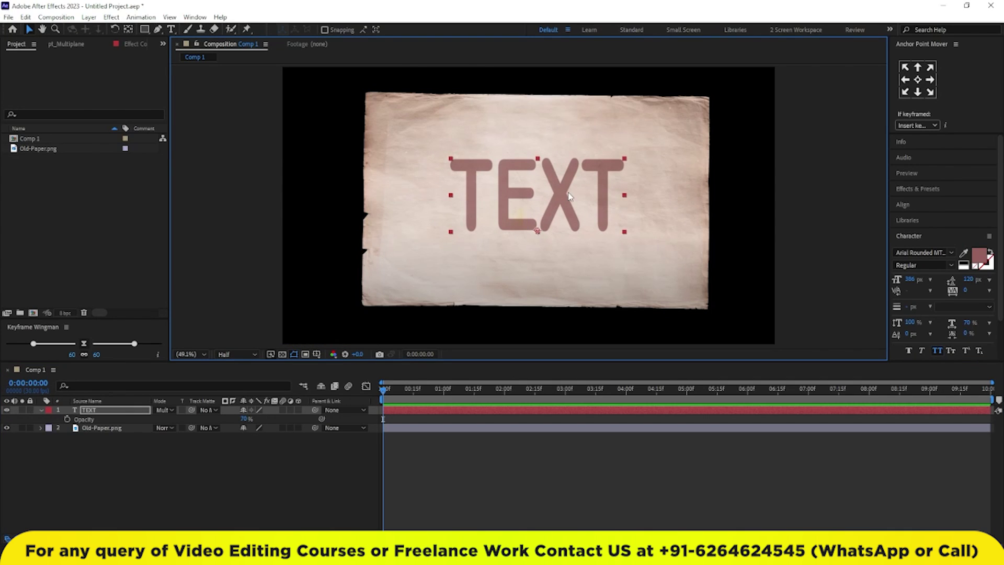
click(476, 492)
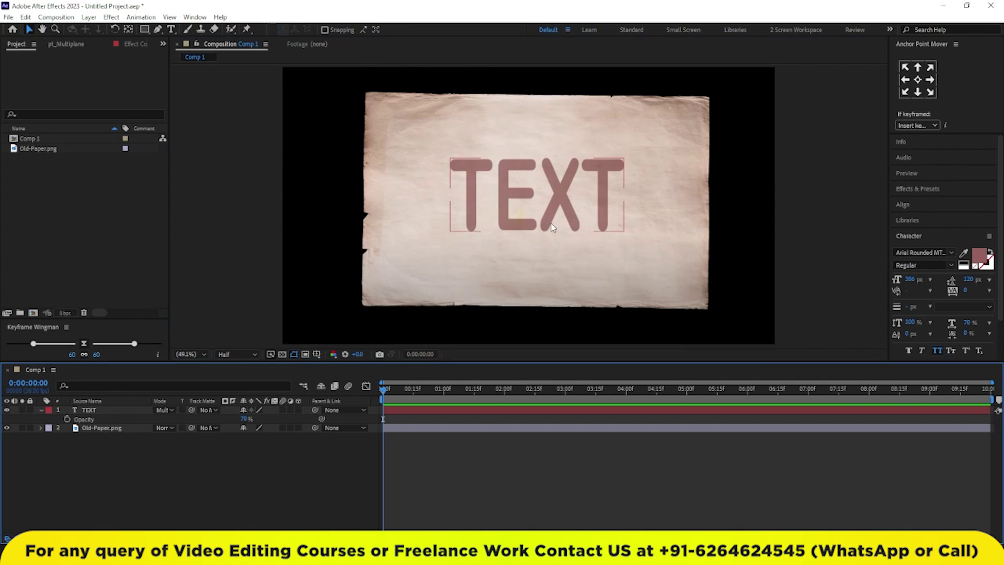
double_click(548, 219)
text(Hi)
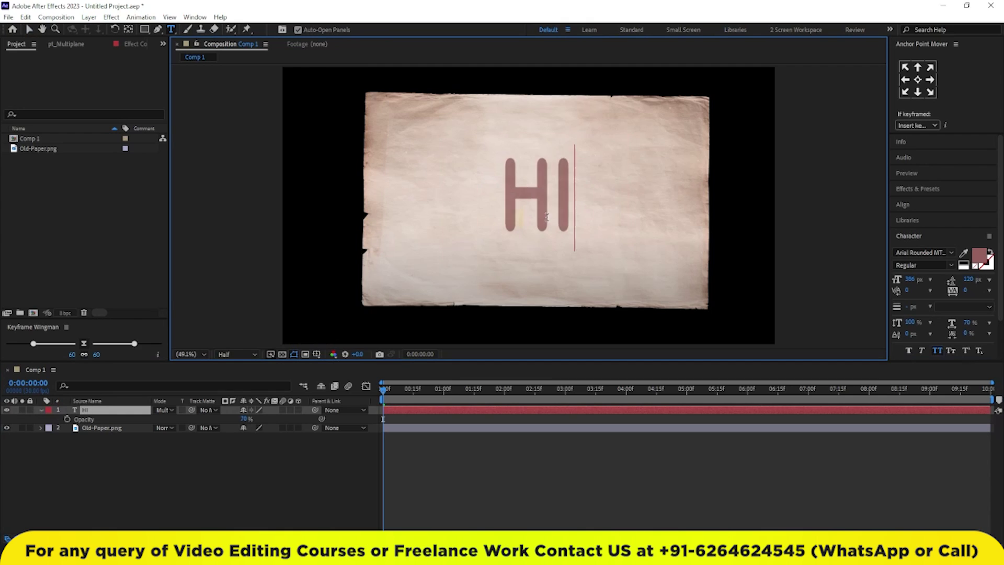
text(manshu)
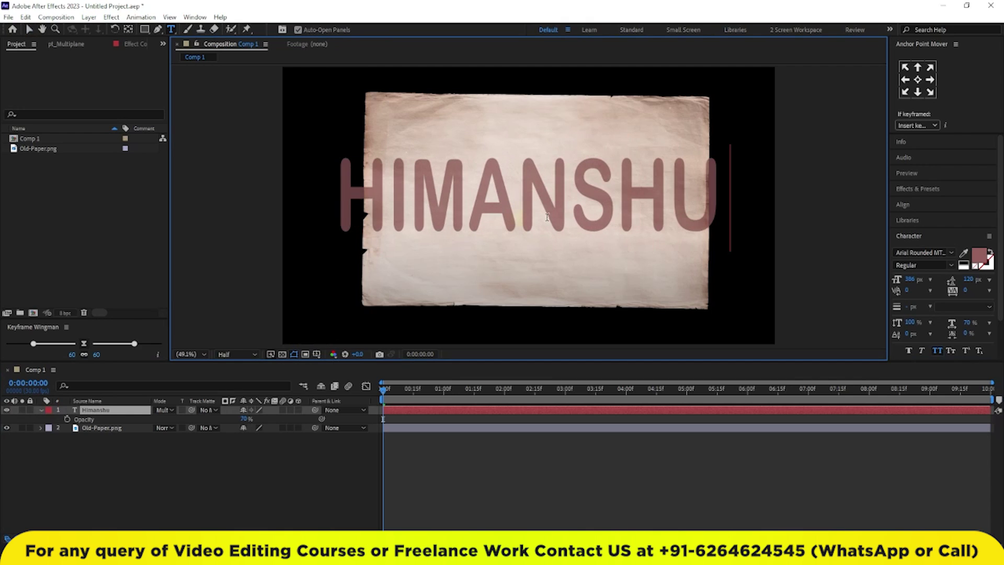
key(Return)
text(Raghw)
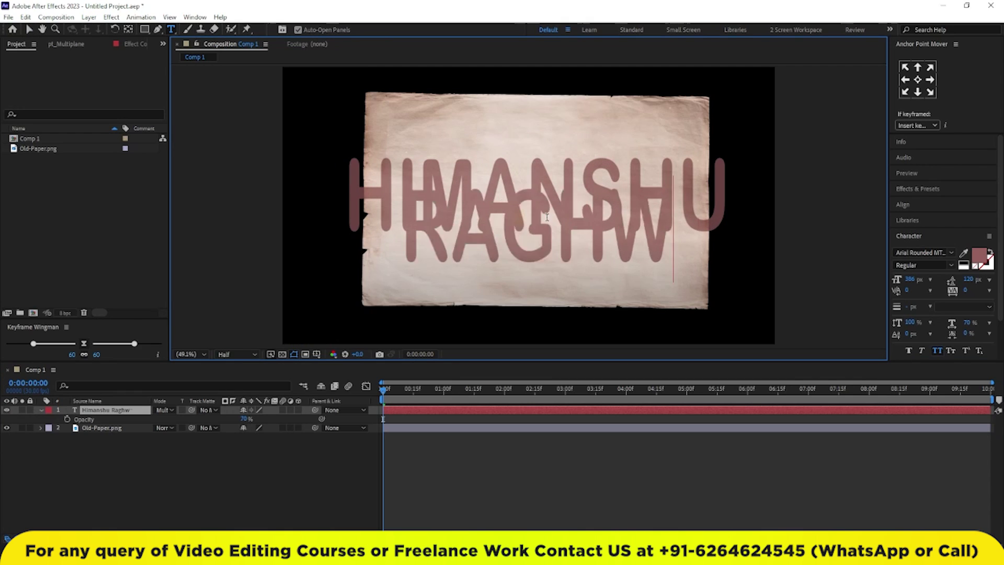
text(a)
key(BackSpace)
key(BackSpace)
text(u)
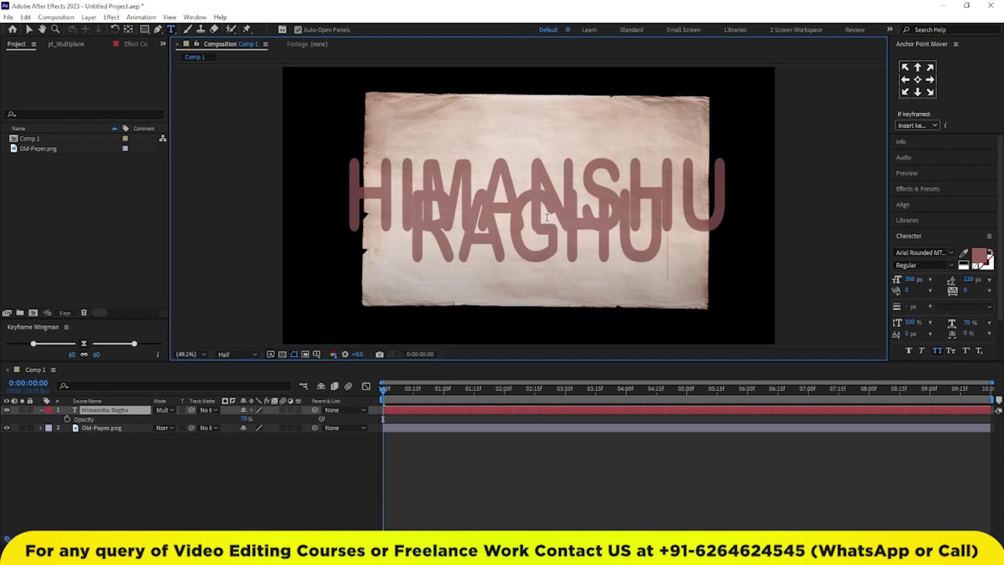
text(wanshi)
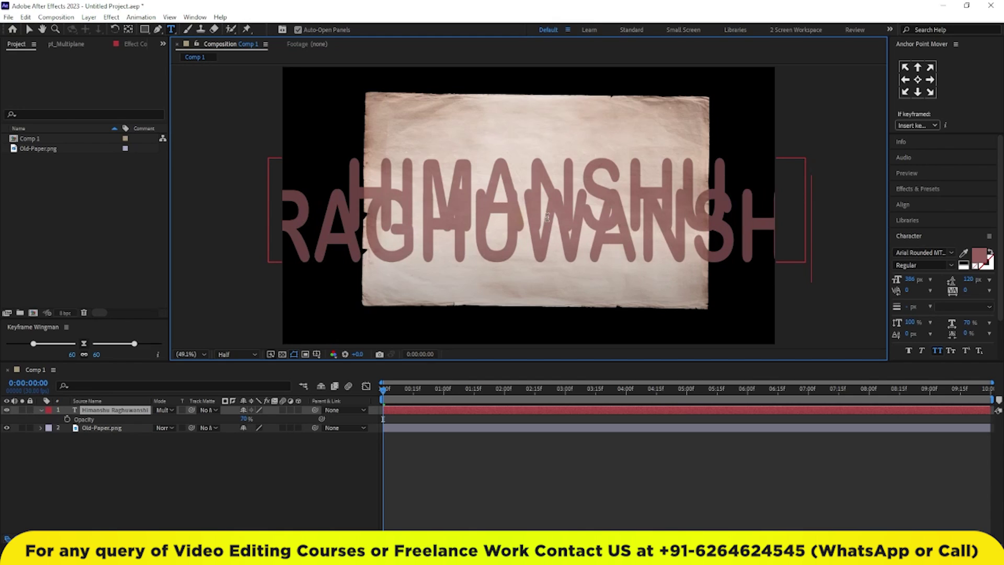
key(ctrl+a)
Set the name in Fashion Fetish Heavy, 120 px, All Caps off, and move it up
click(955, 254)
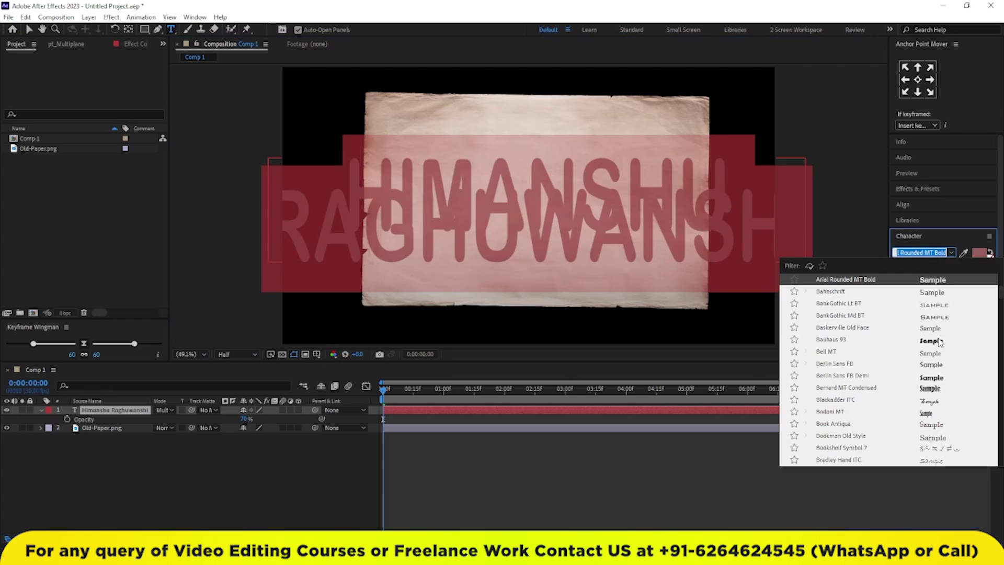
scroll(940, 340, down, 4)
scroll(940, 340, down, 4)
scroll(940, 342, down, 4)
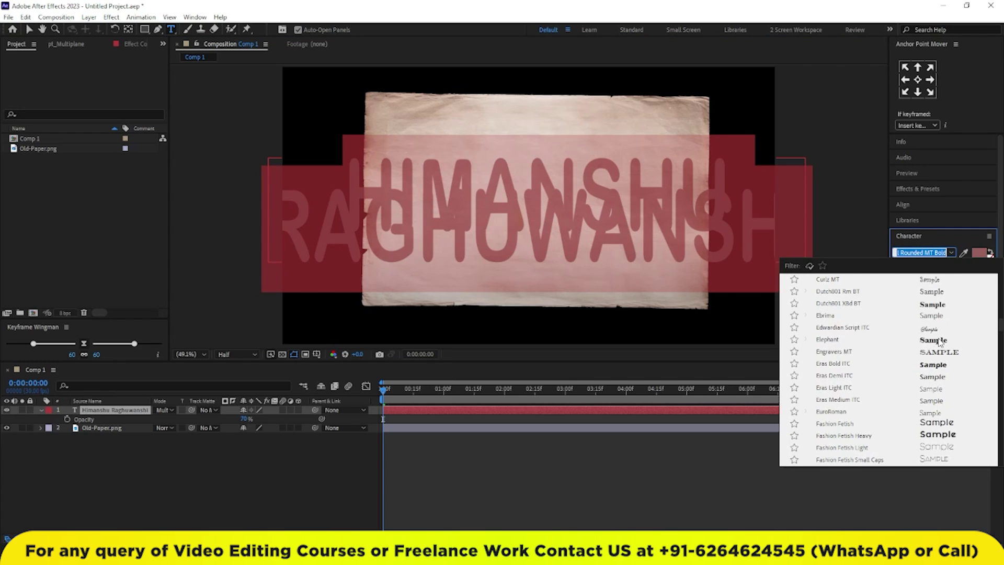
click(924, 437)
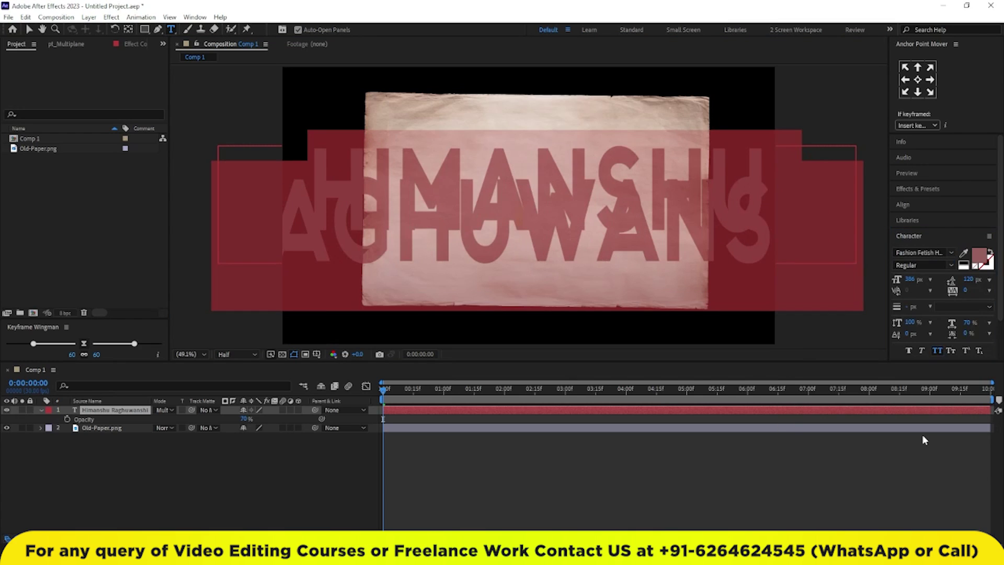
drag(910, 279, 870, 320)
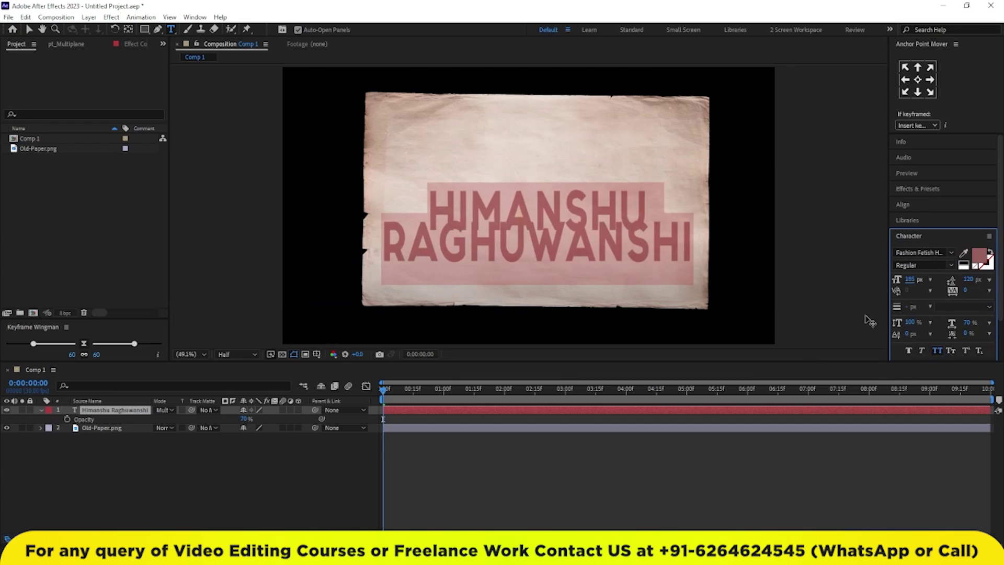
click(937, 351)
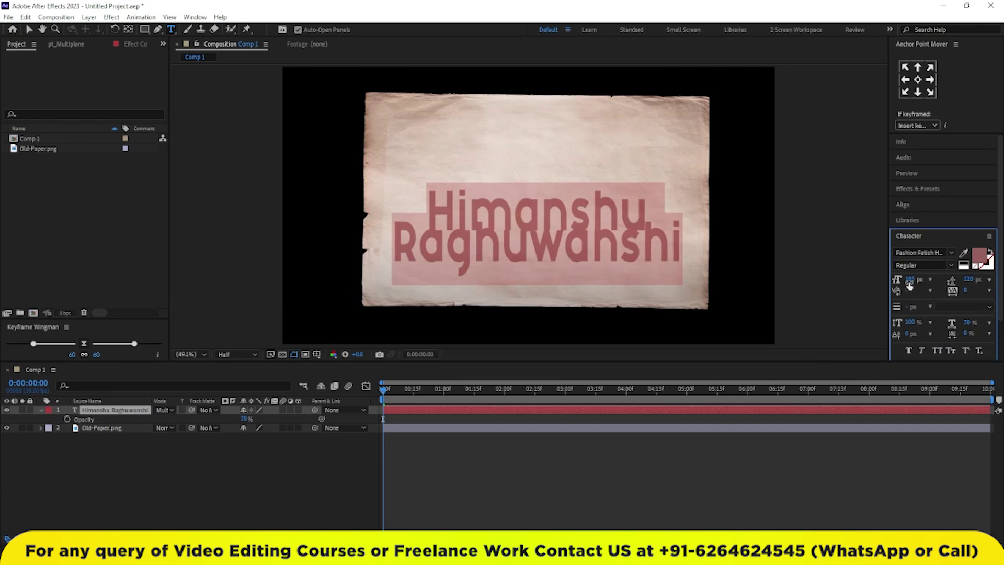
drag(910, 283, 884, 288)
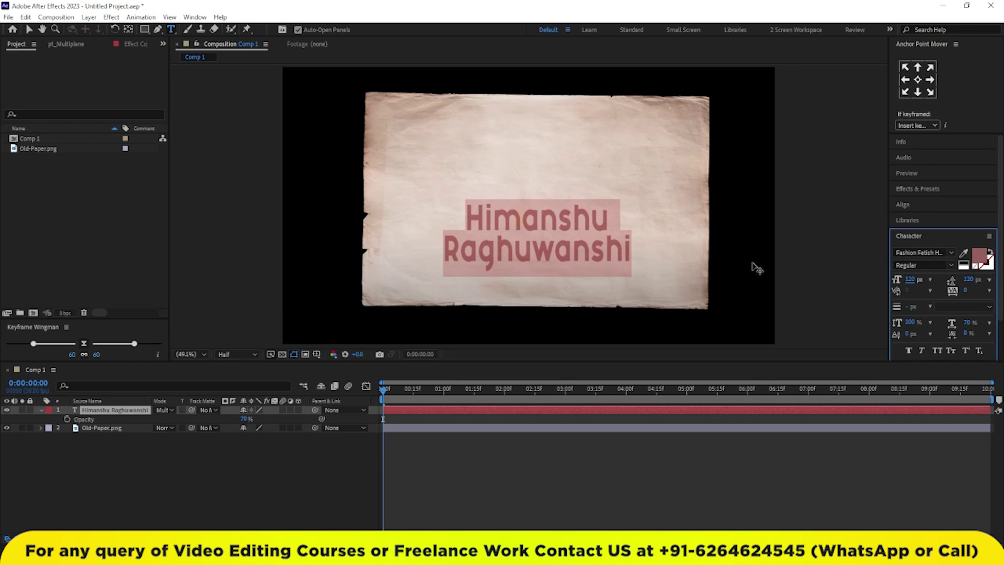
click(29, 29)
drag(583, 259, 586, 220)
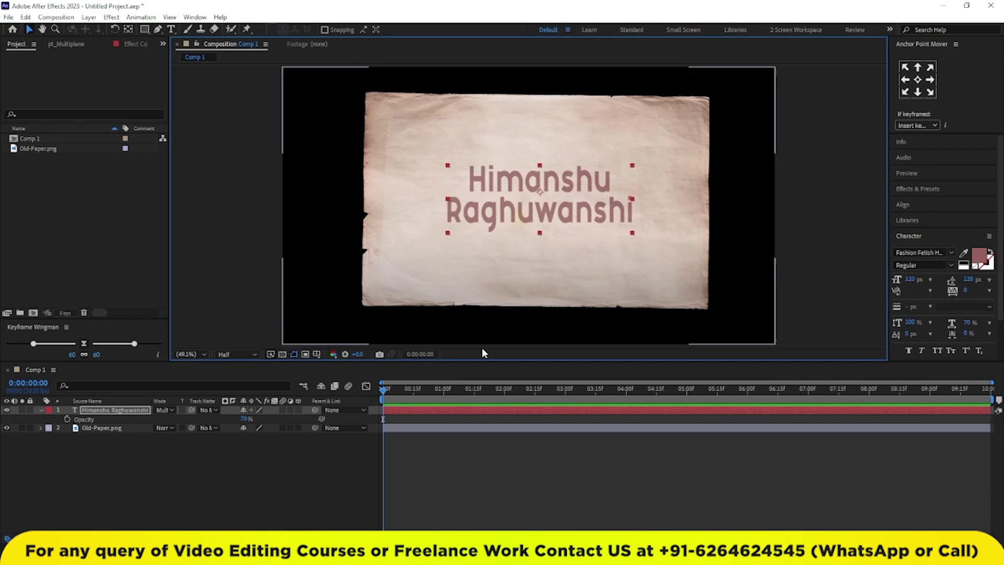
Parent the name layer to Old-Paper.png
click(192, 440)
click(293, 411)
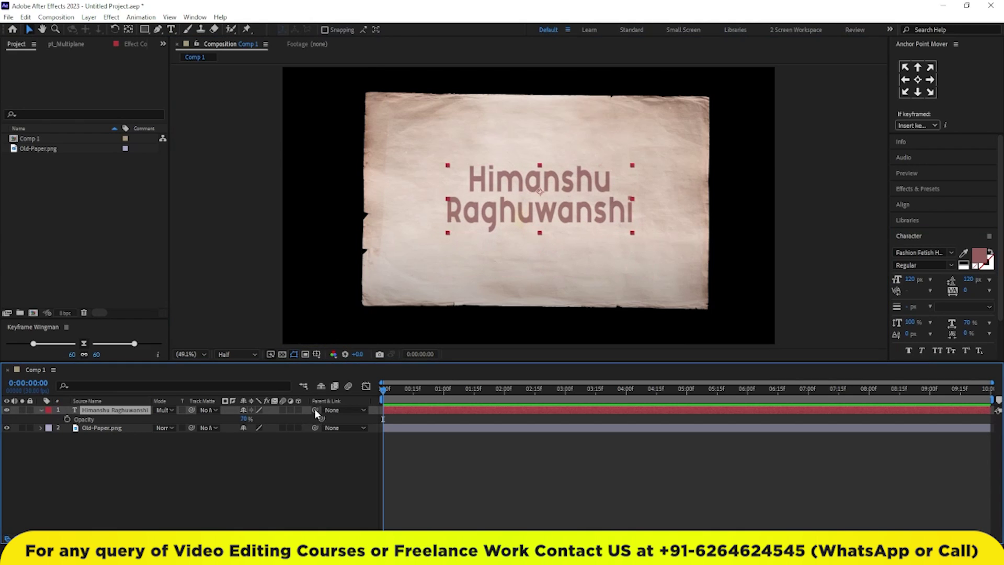
drag(315, 409, 105, 427)
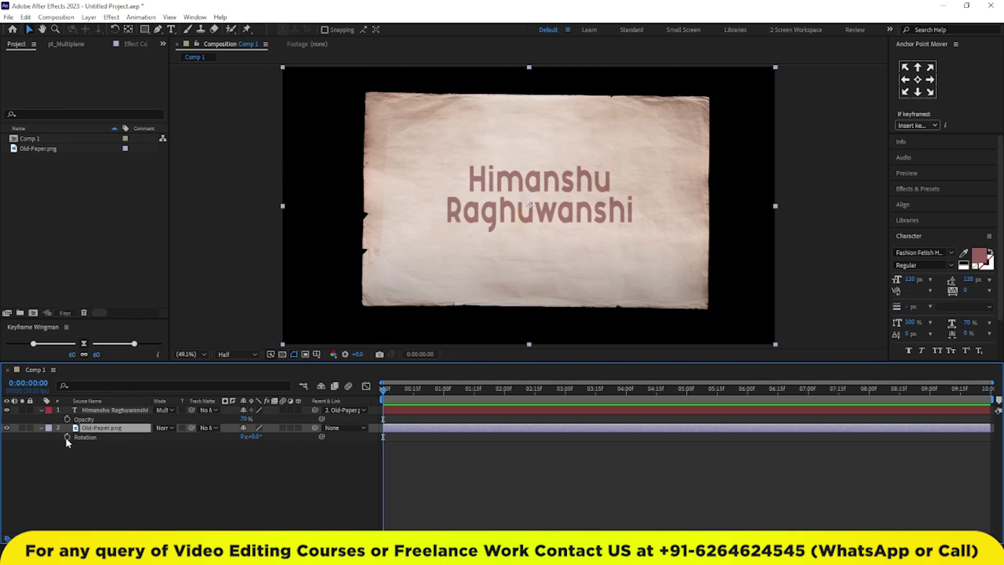
Add a wiggle expression to Old-Paper.png's Rotation and preview it
alt+click(67, 438)
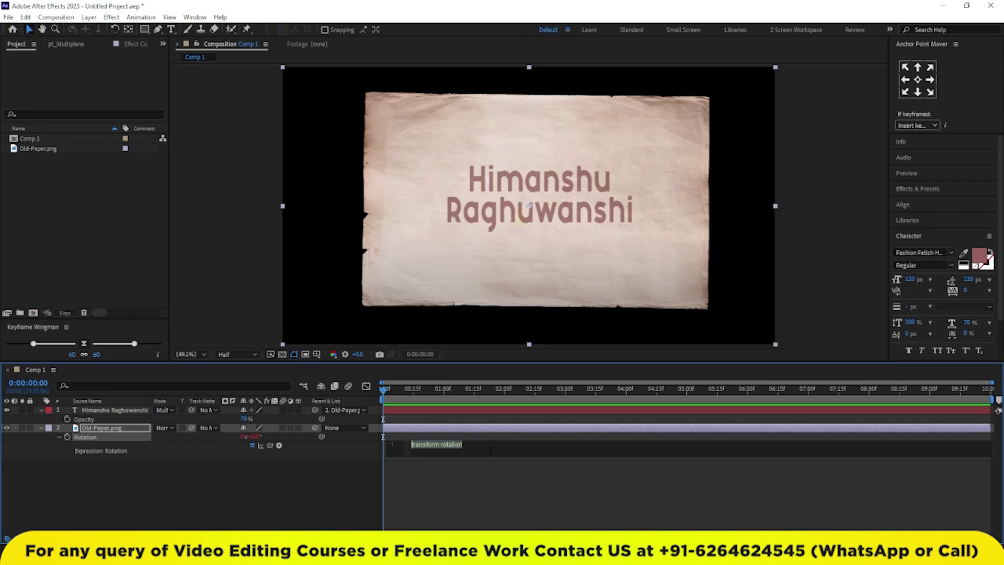
text(wi)
key(Down)
key(Return)
key(KP_Enter)
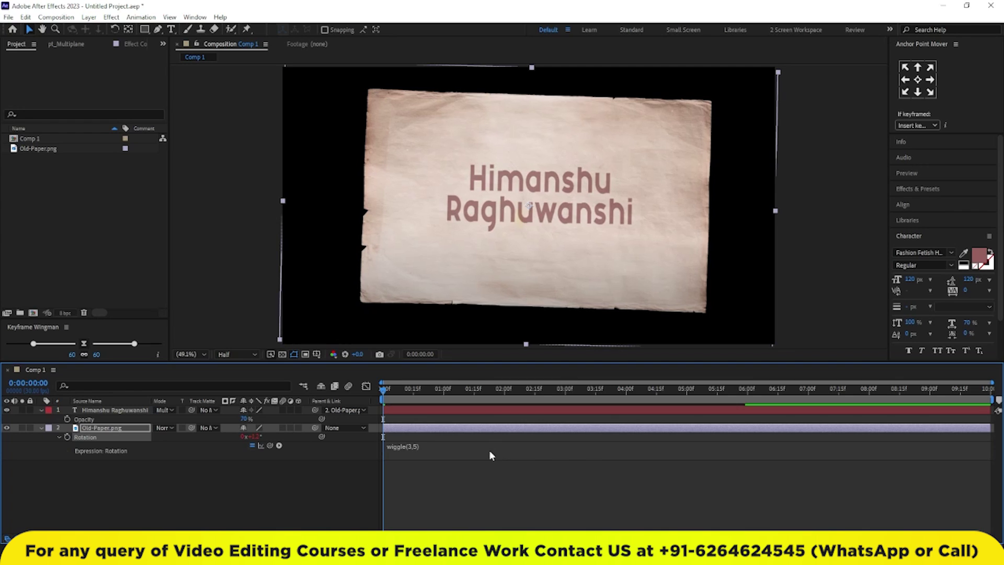
key(space)
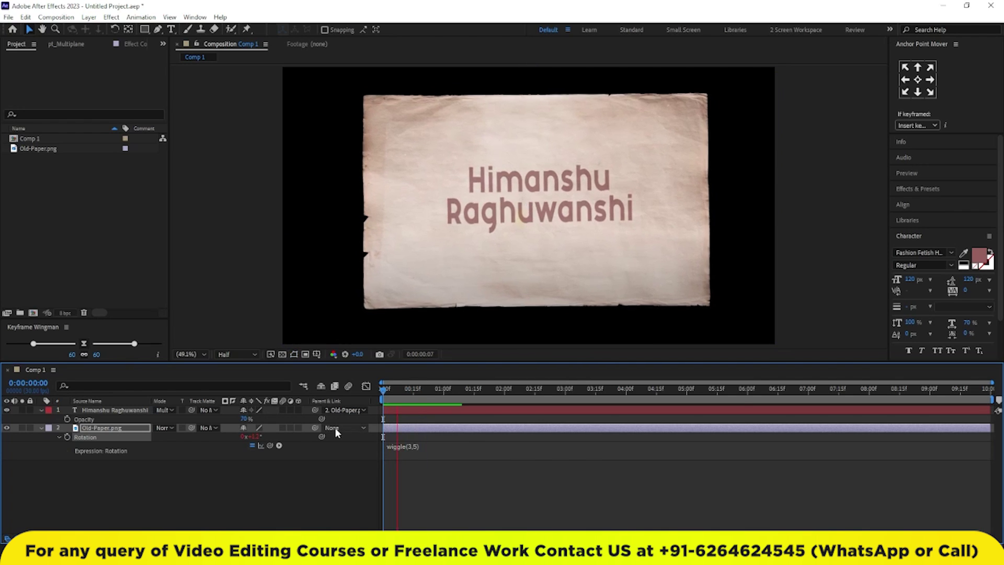
Change the rotation expression to wiggle(1,3) and preview from the start
click(422, 446)
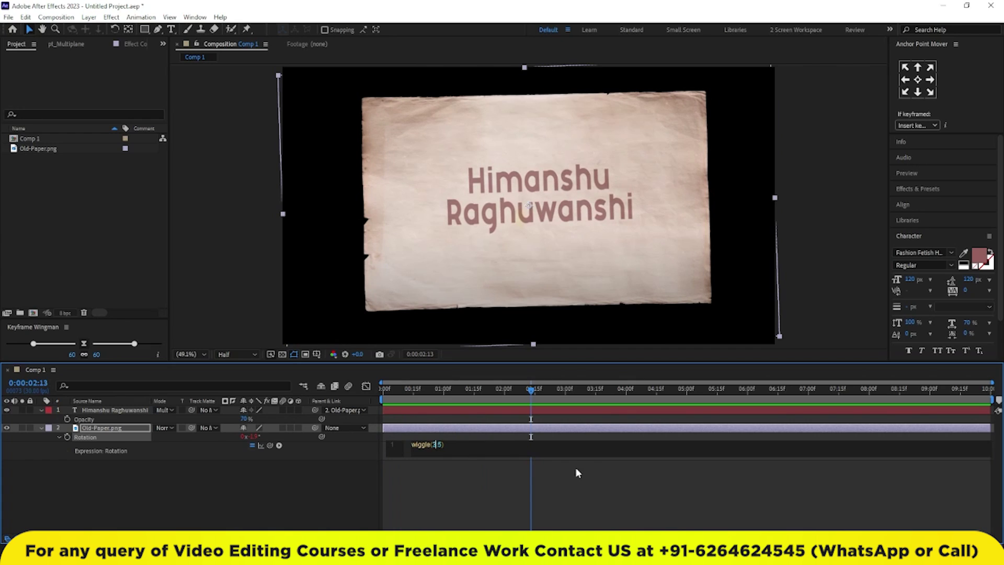
key(BackSpace)
text(1)
key(BackSpace)
text(3)
key(KP_Enter)
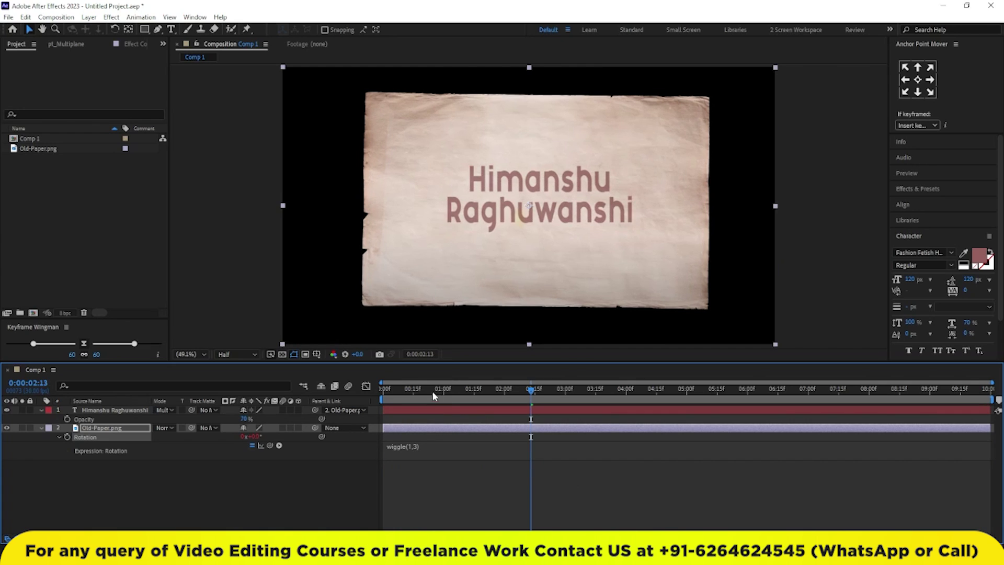
key(Home)
key(space)
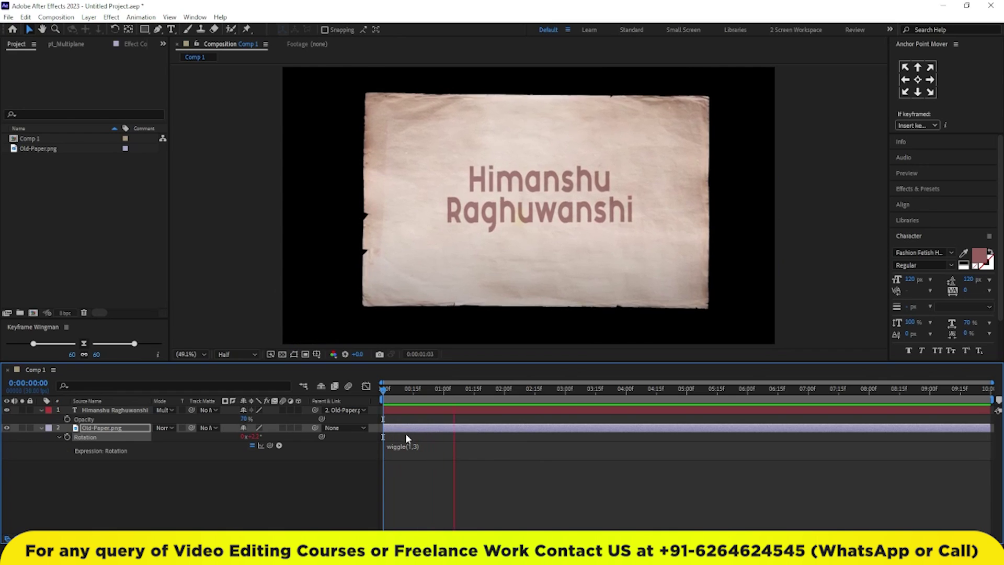
Lower the wiggle amplitude to wiggle(1,2) and preview again
click(443, 445)
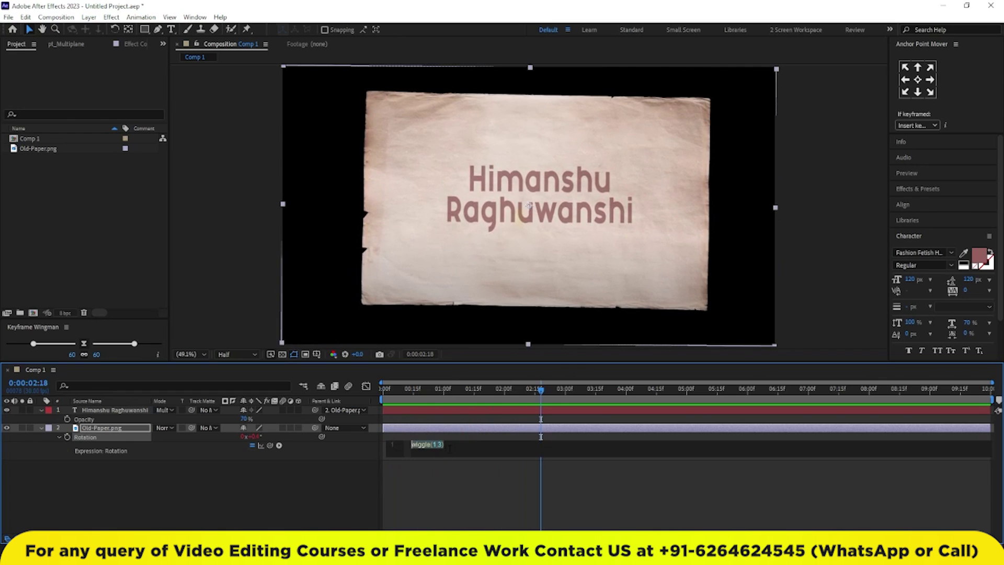
key(BackSpace)
text(2)
click(585, 467)
key(space)
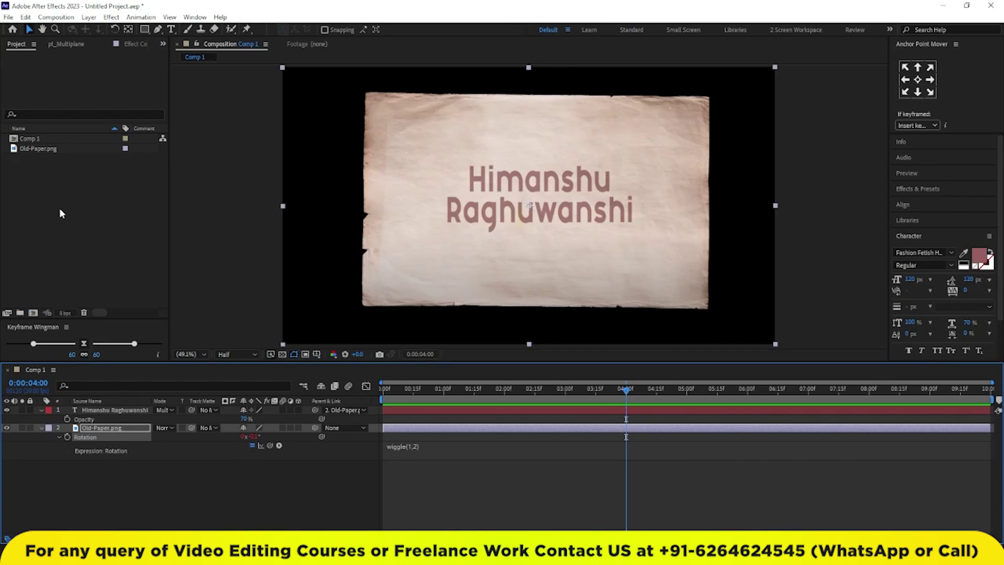
Browse the Downloads folder in the Import File dialog, then cancel without importing
click(59, 212)
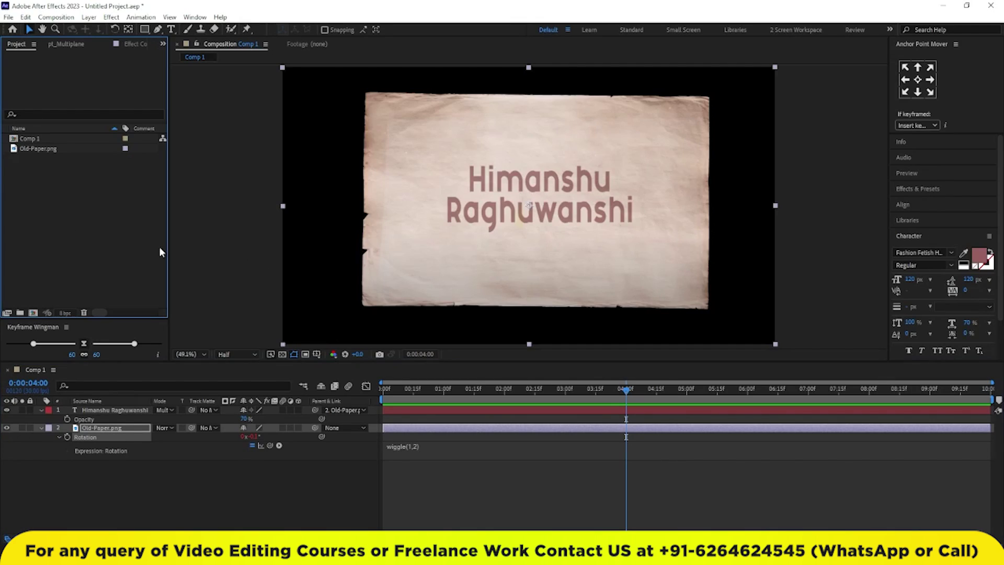
double_click(88, 239)
scroll(425, 272, down, 3)
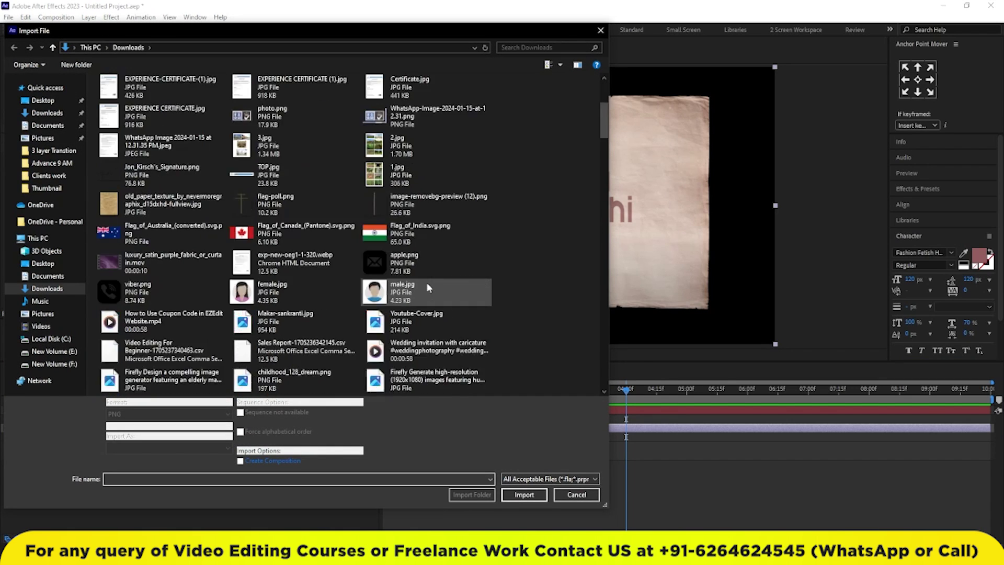
scroll(427, 284, down, 3)
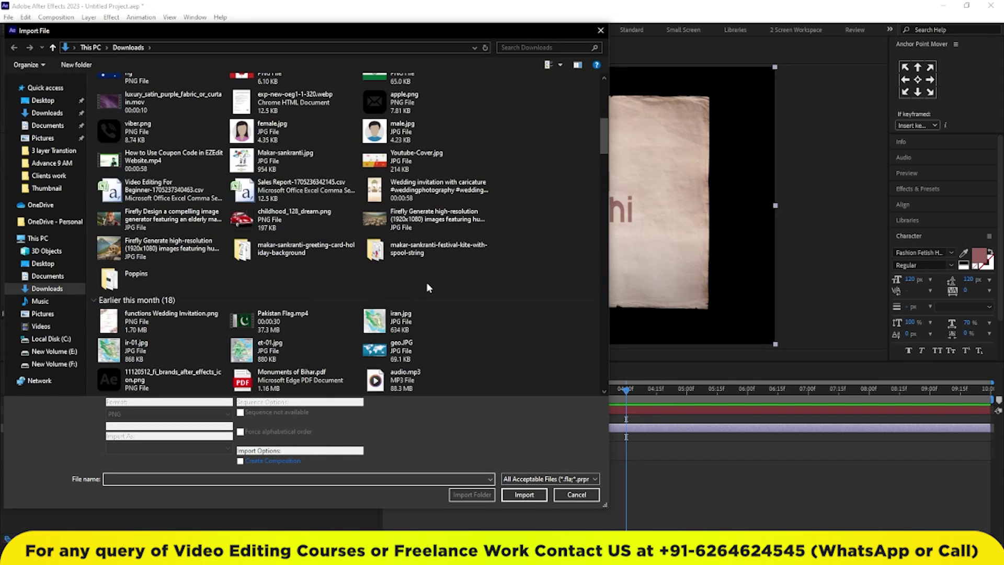
scroll(427, 282, down, 4)
scroll(427, 282, down, 2)
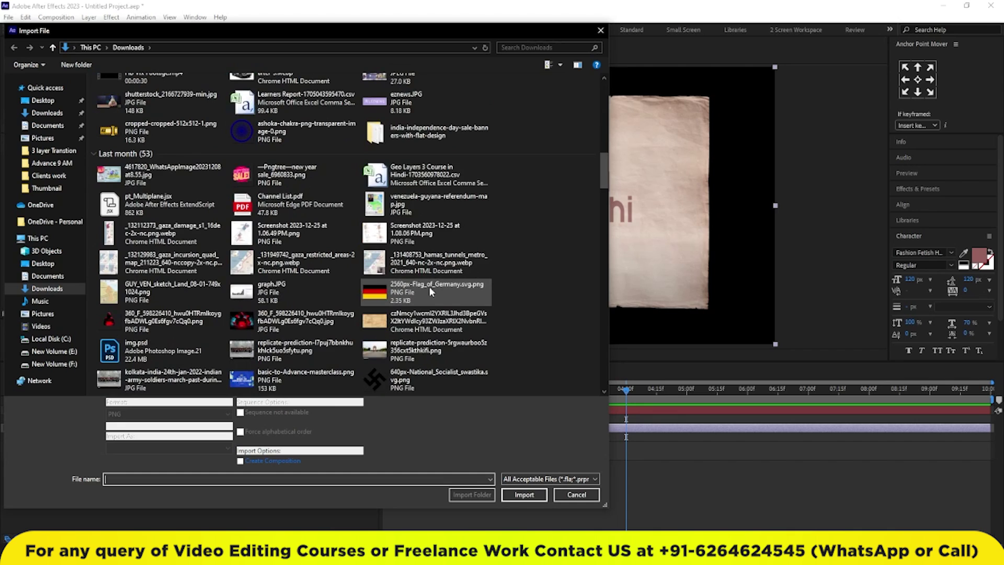
scroll(461, 304, down, 3)
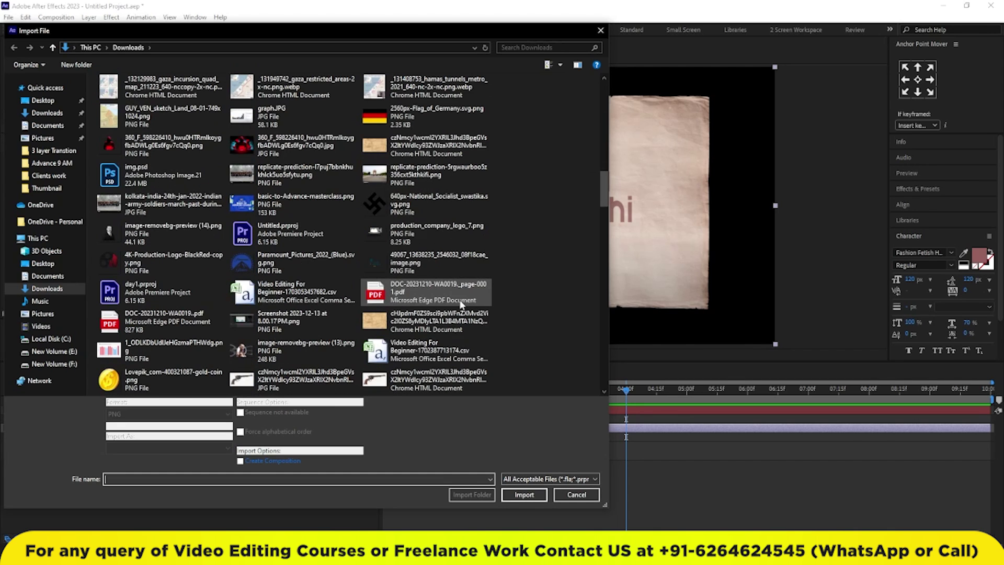
click(577, 495)
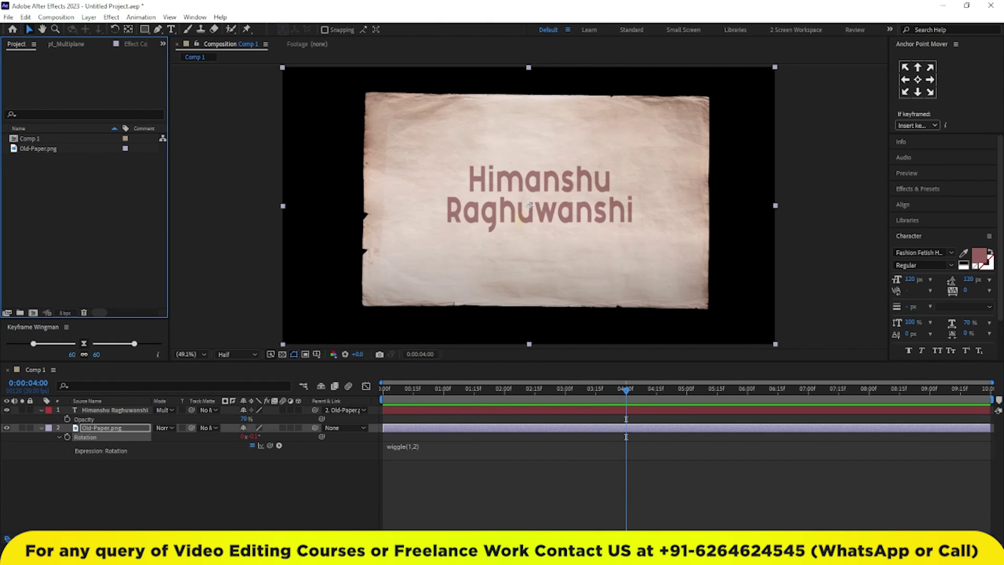
Search YouTube for 'dust overlay' in a new browser tab
mouse_move(395, 554)
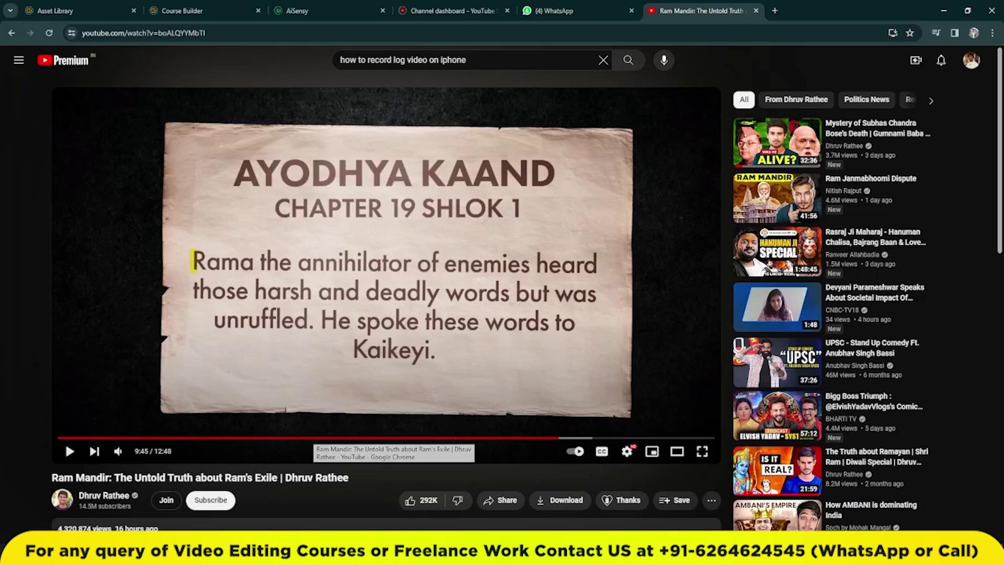
click(395, 505)
click(774, 11)
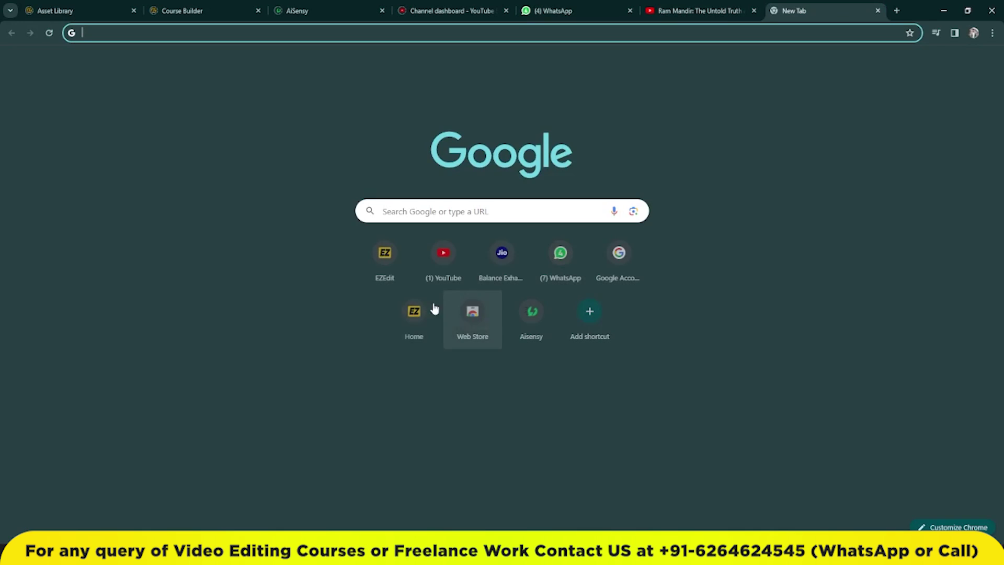
click(445, 260)
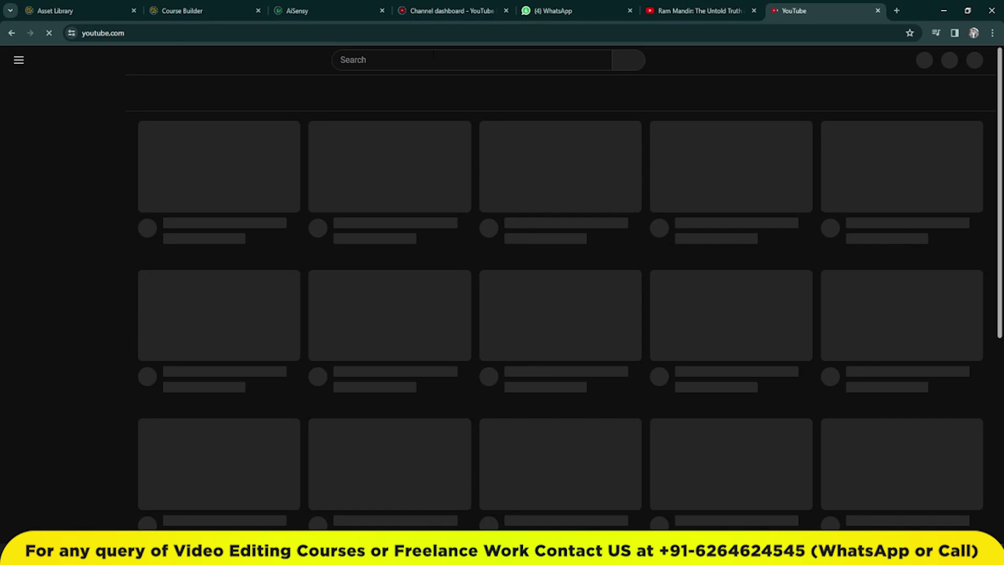
click(422, 59)
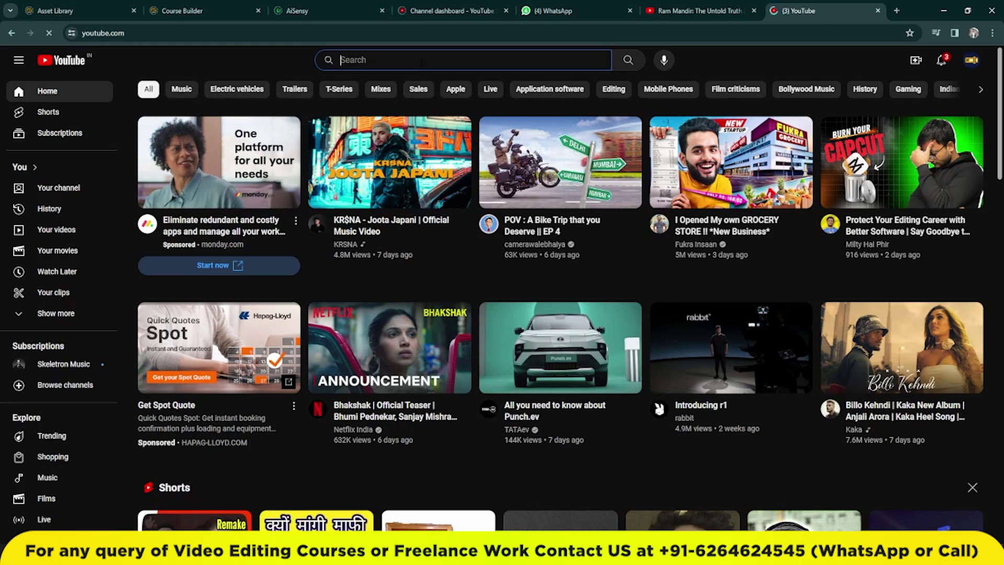
text(dust over)
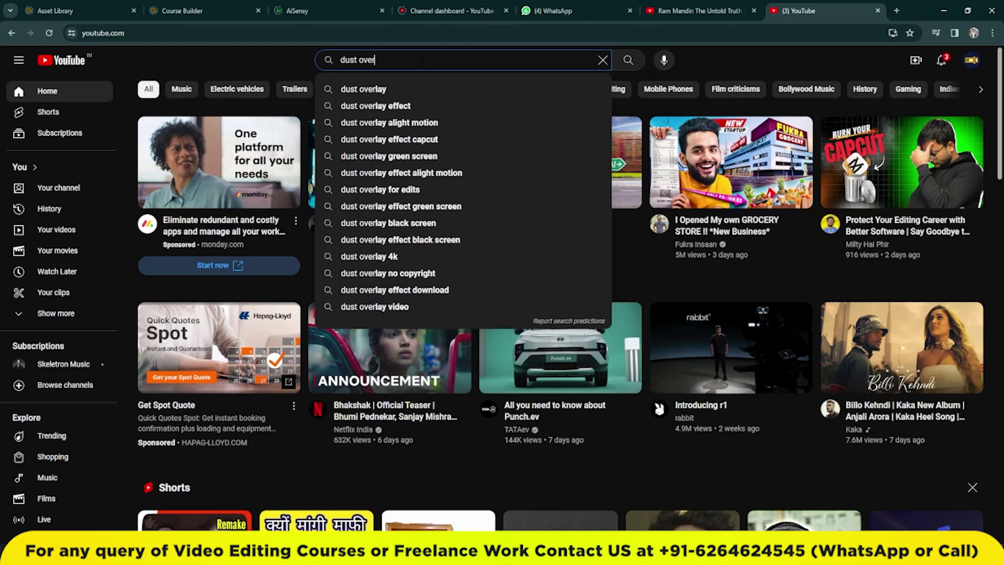
key(Down)
key(Return)
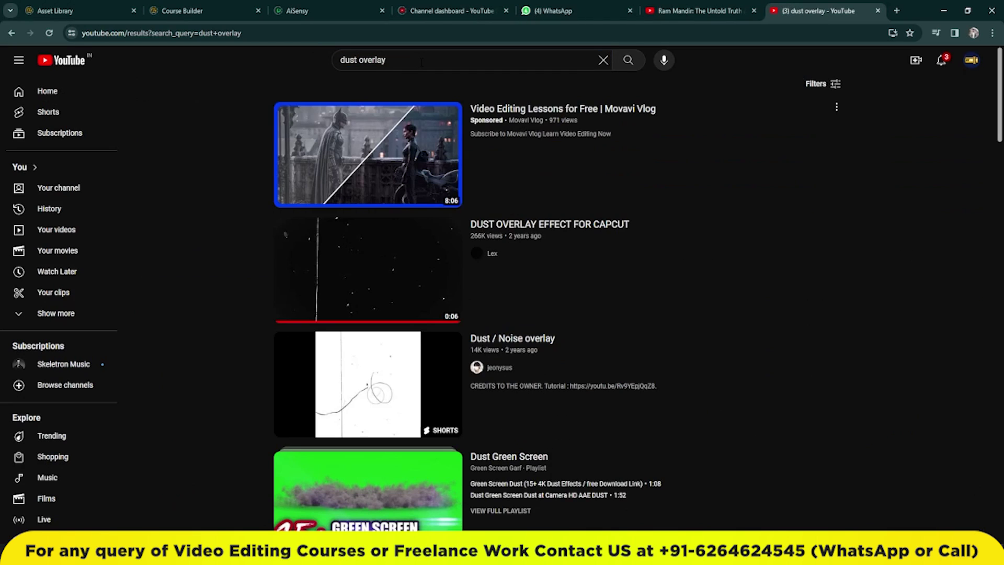
Open the dust playlist and copy the first video's share link
mouse_move(396, 275)
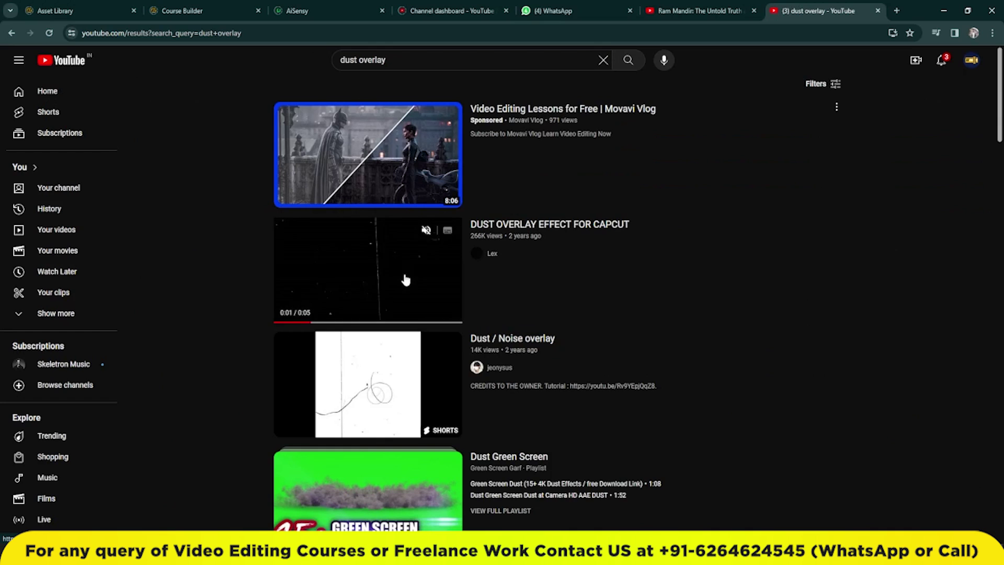
scroll(401, 281, down, 2)
scroll(410, 335, down, 3)
scroll(423, 391, down, 2)
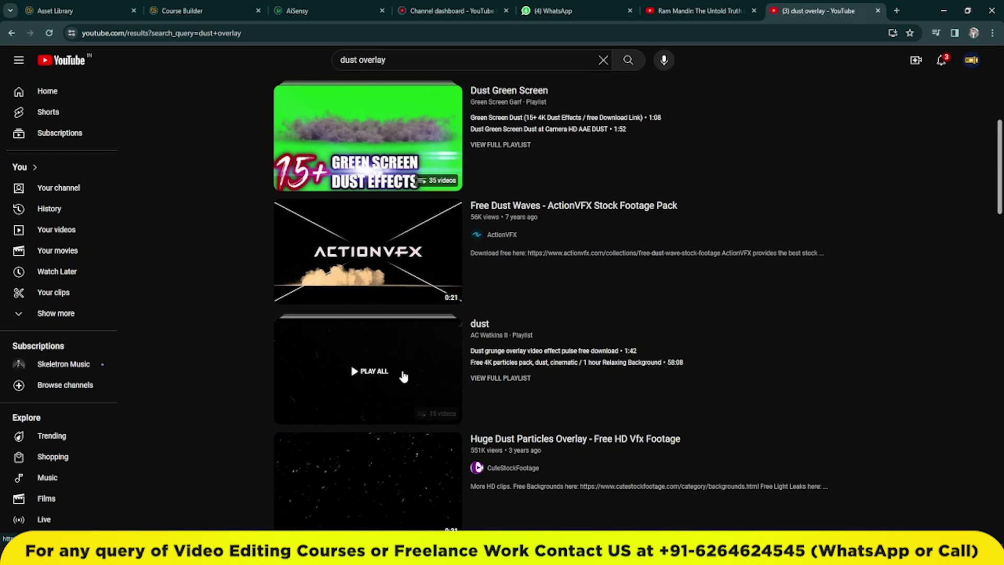
click(406, 374)
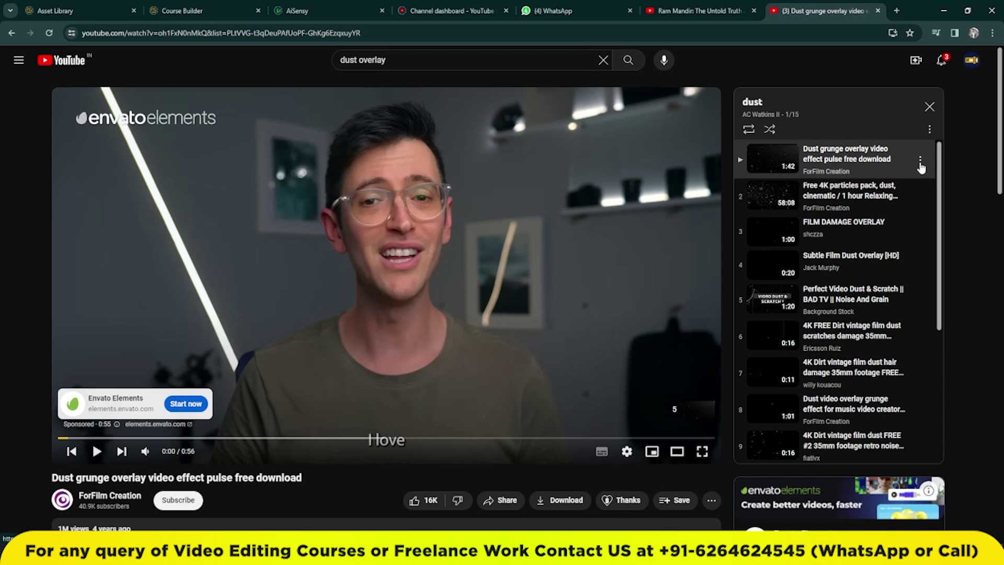
click(921, 164)
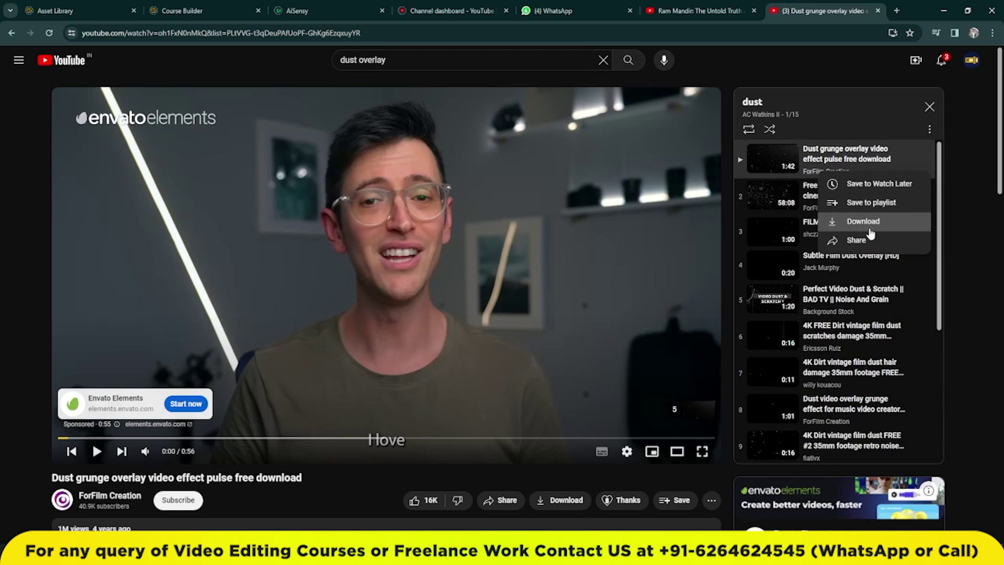
click(866, 242)
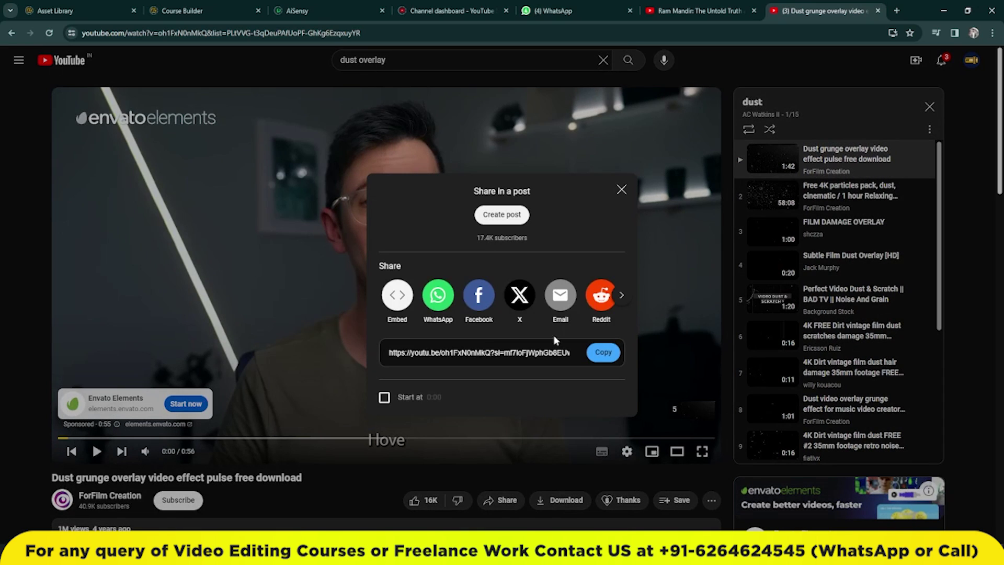
click(604, 354)
click(621, 189)
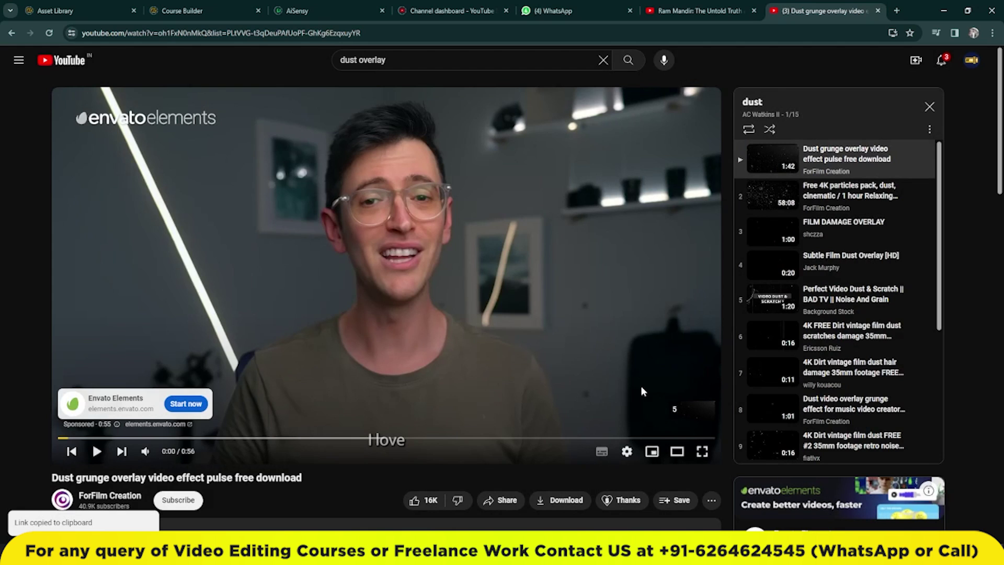
Launch 4K Video Downloader and paste the copied video link
key(super)
text(4k)
key(Return)
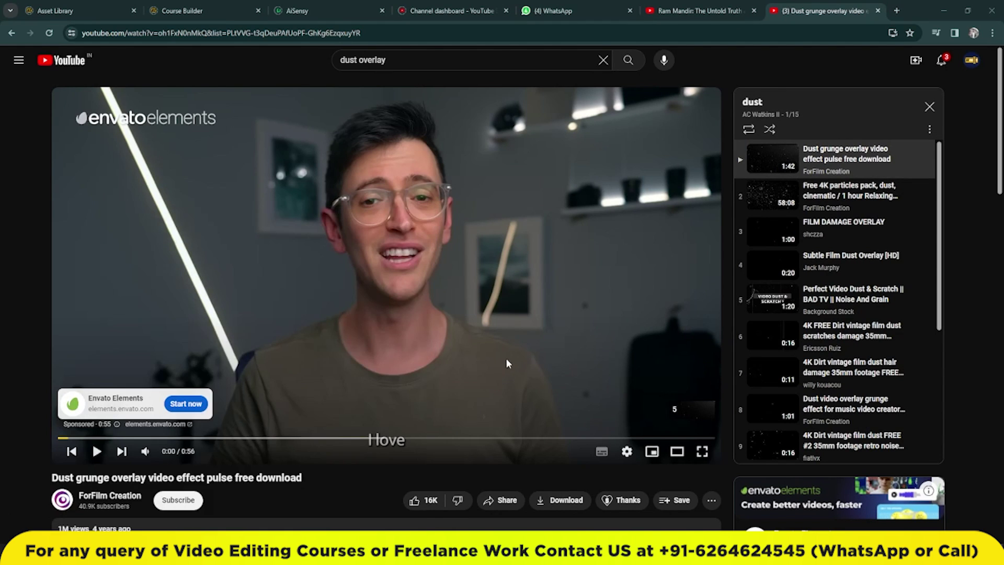
click(337, 148)
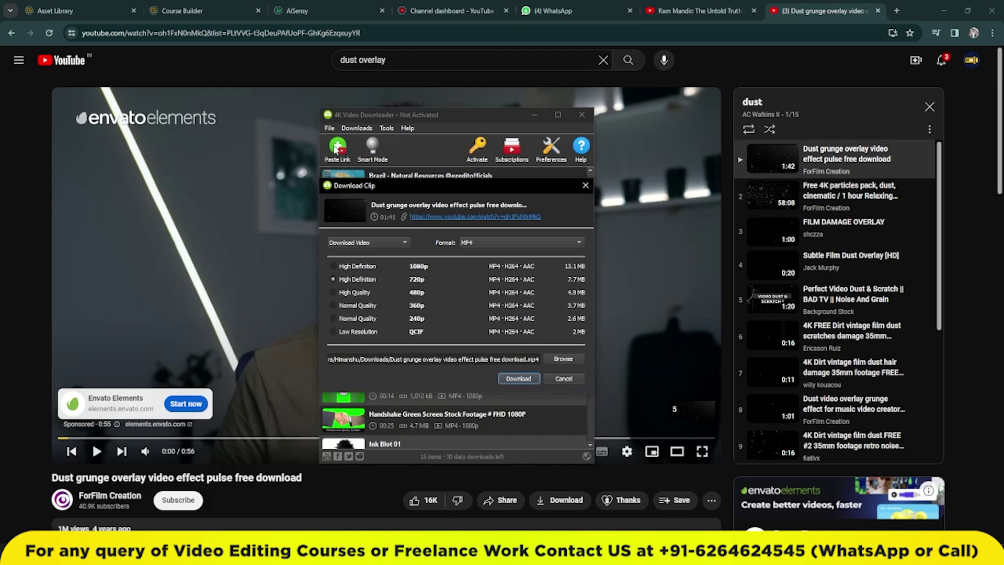
Download the dust clip as a 1080p MP4 and show it in its folder
click(520, 380)
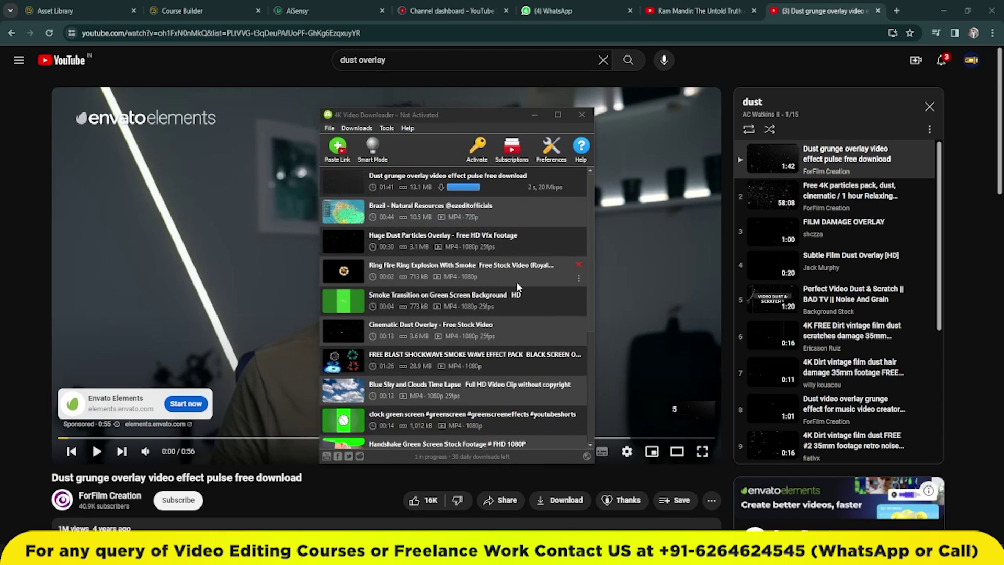
click(595, 200)
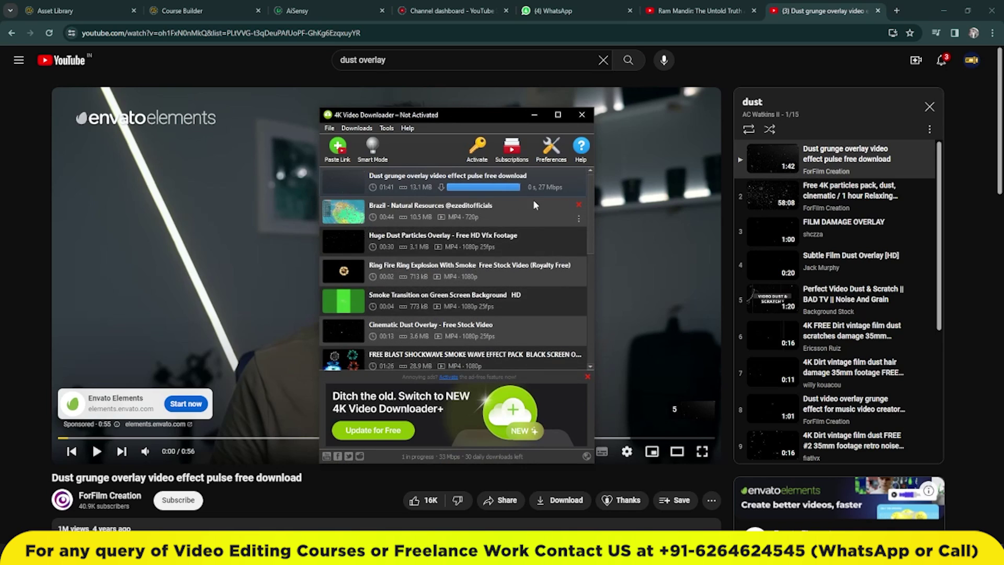
right_click(575, 193)
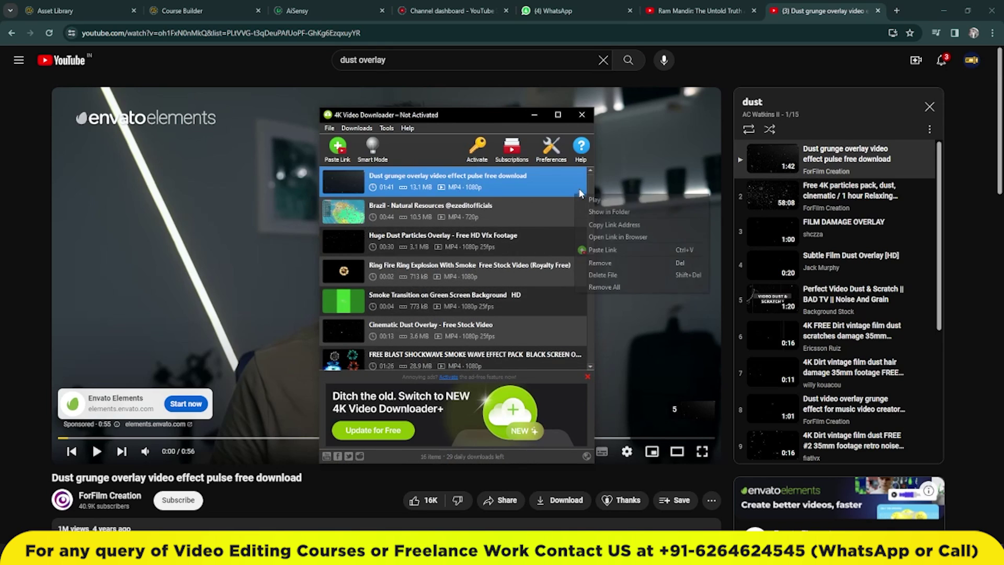
click(593, 214)
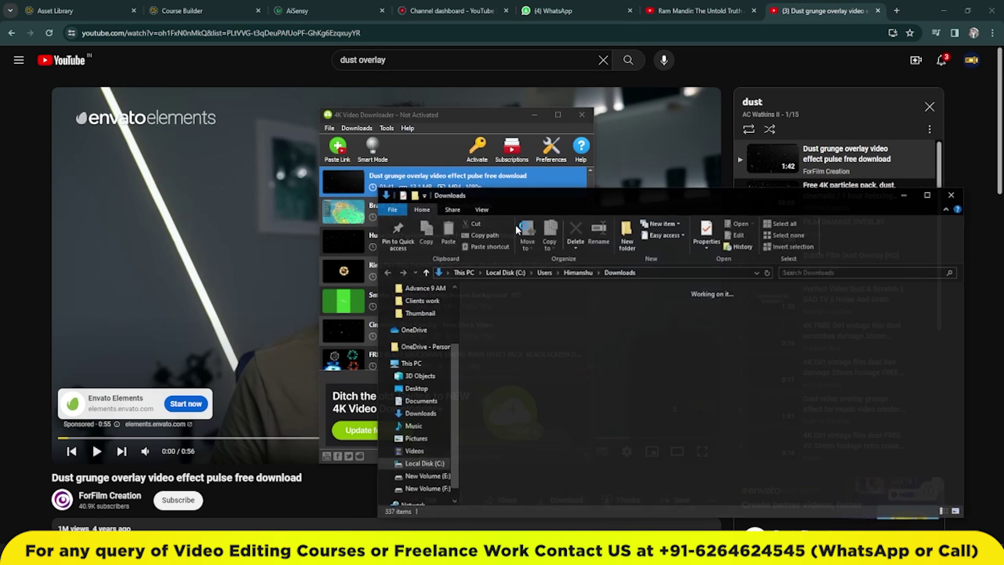
Import the dust grunge MP4 and place it in Comp 1 as layer 3, below Old-Paper.png
mouse_move(485, 321)
mouse_down()
mouse_move(369, 555)
mouse_move(450, 412)
mouse_up()
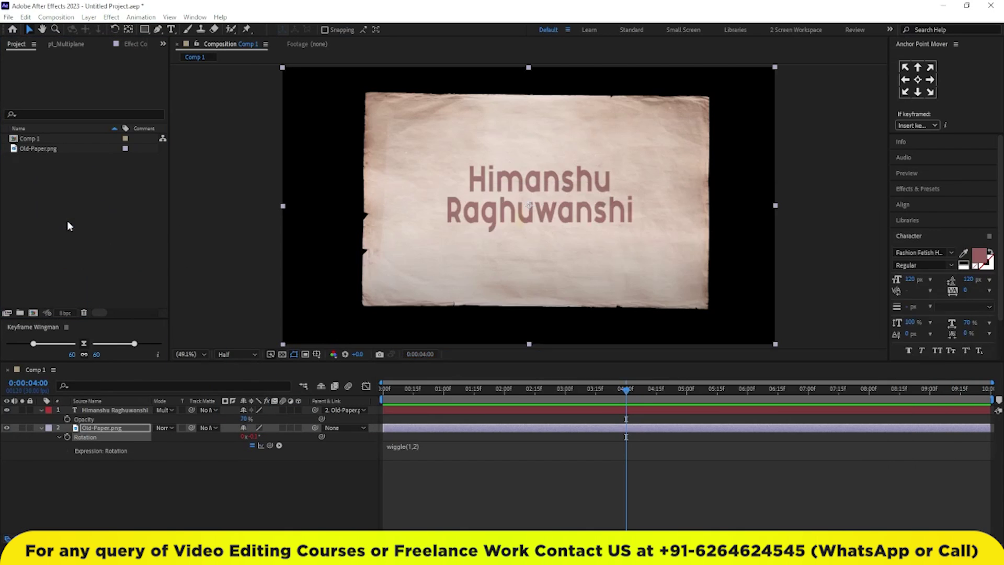
drag(450, 412, 70, 221)
drag(59, 150, 104, 510)
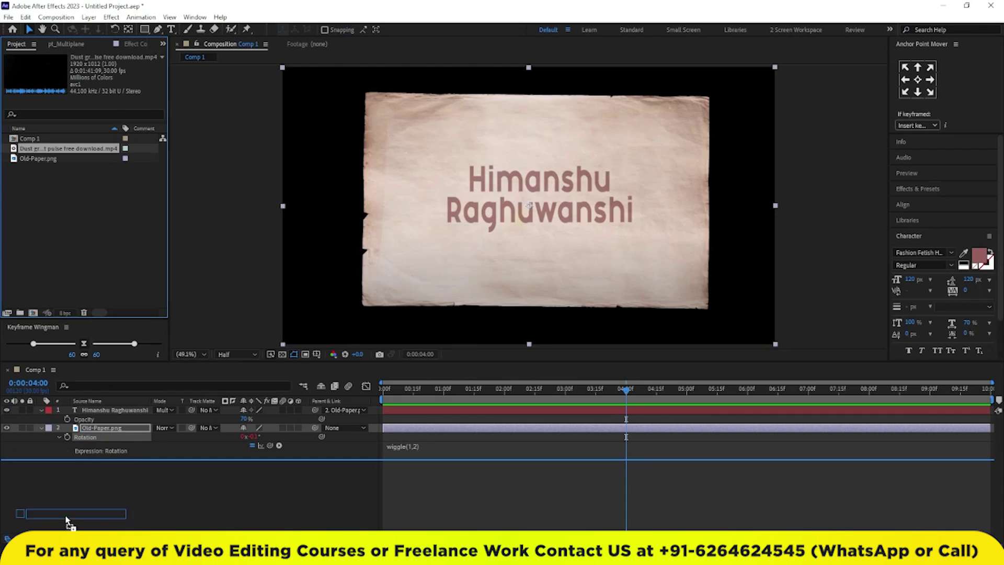
Scale the dust clip layer to 112% and return to the start of the comp
click(95, 491)
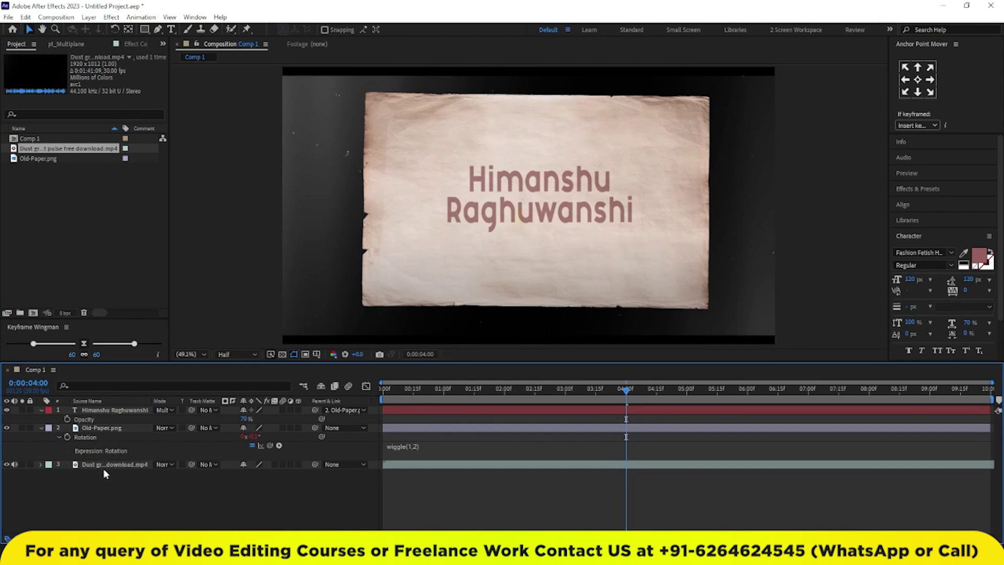
click(105, 469)
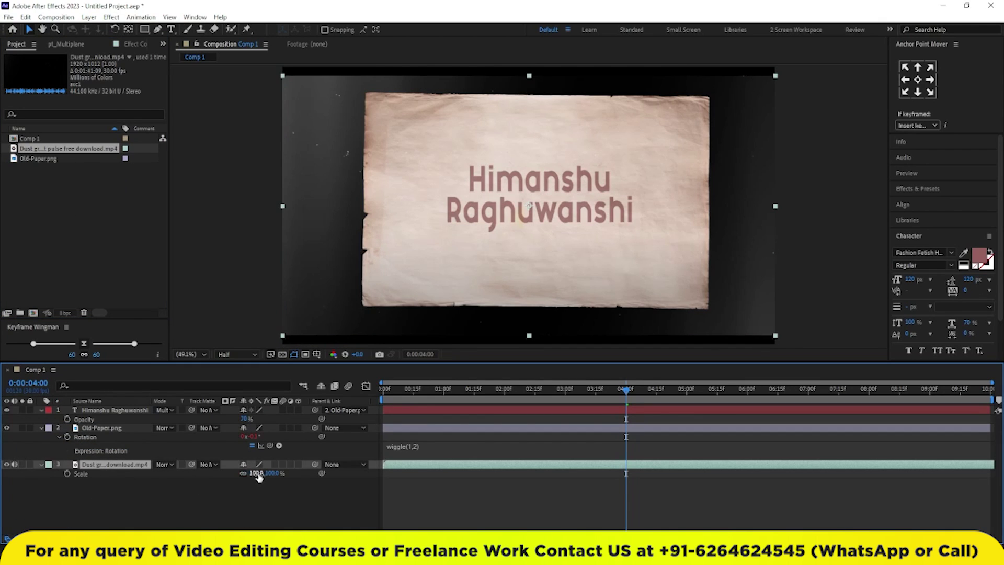
drag(257, 474, 264, 473)
click(469, 486)
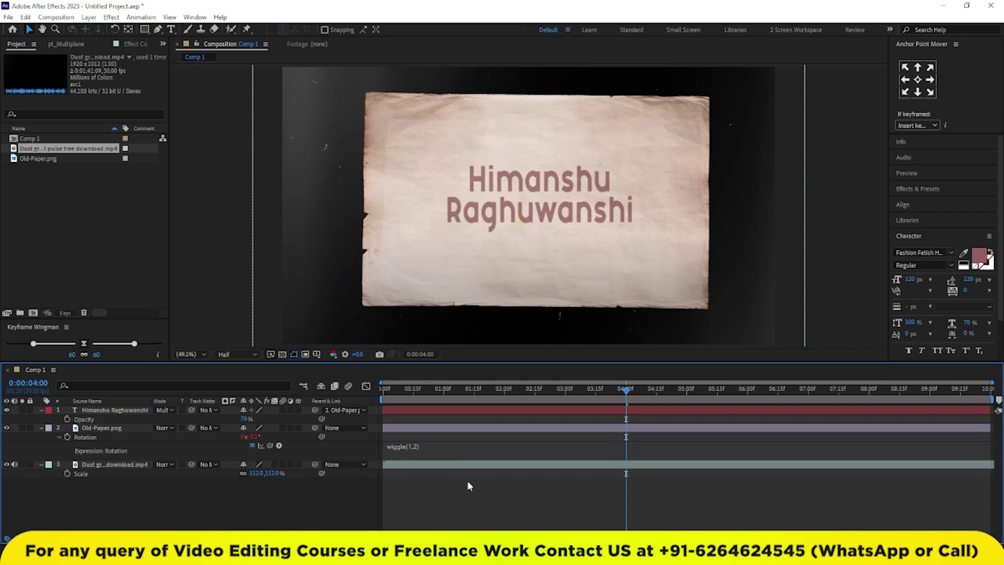
click(384, 389)
key(space)
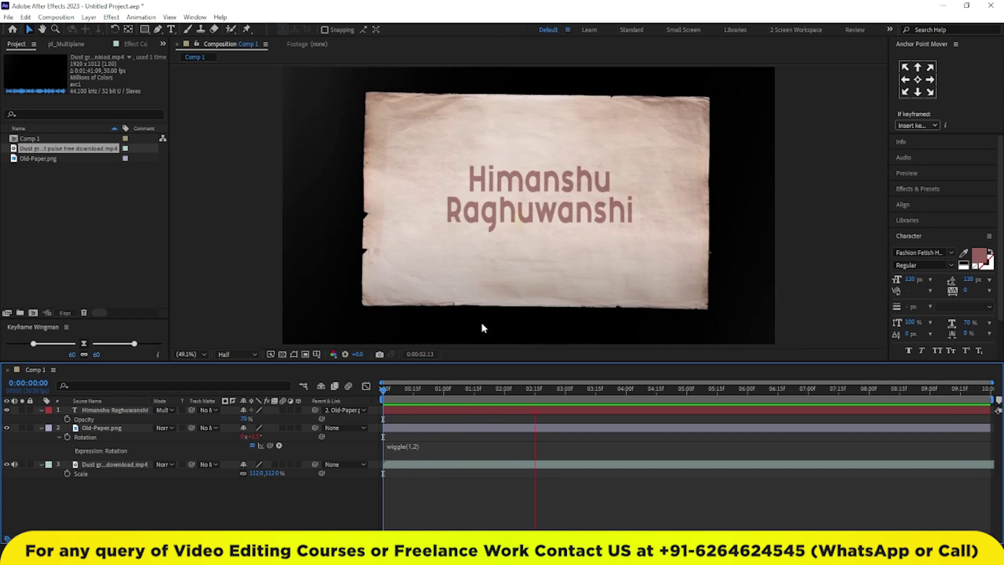
key(space)
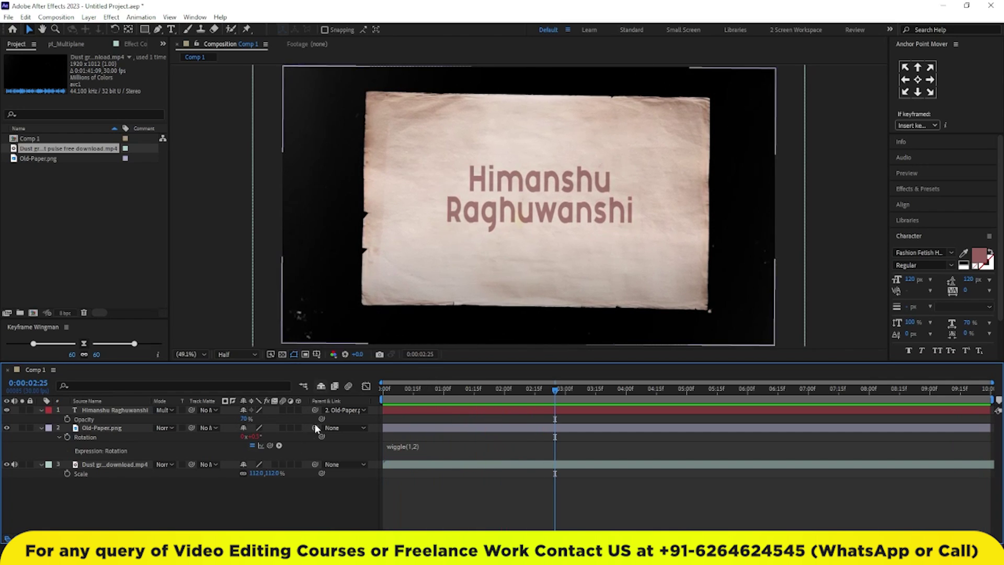
click(86, 437)
click(555, 410)
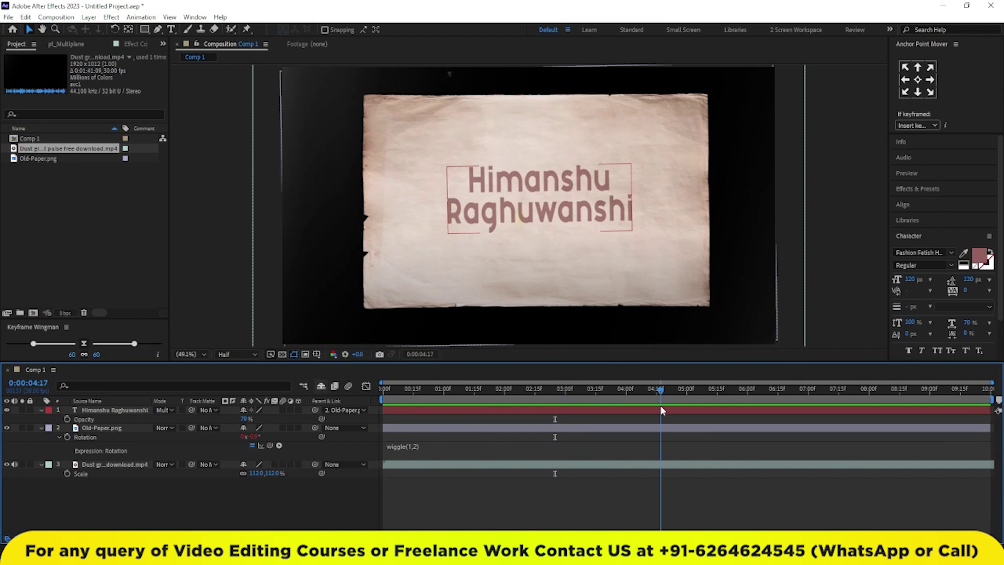